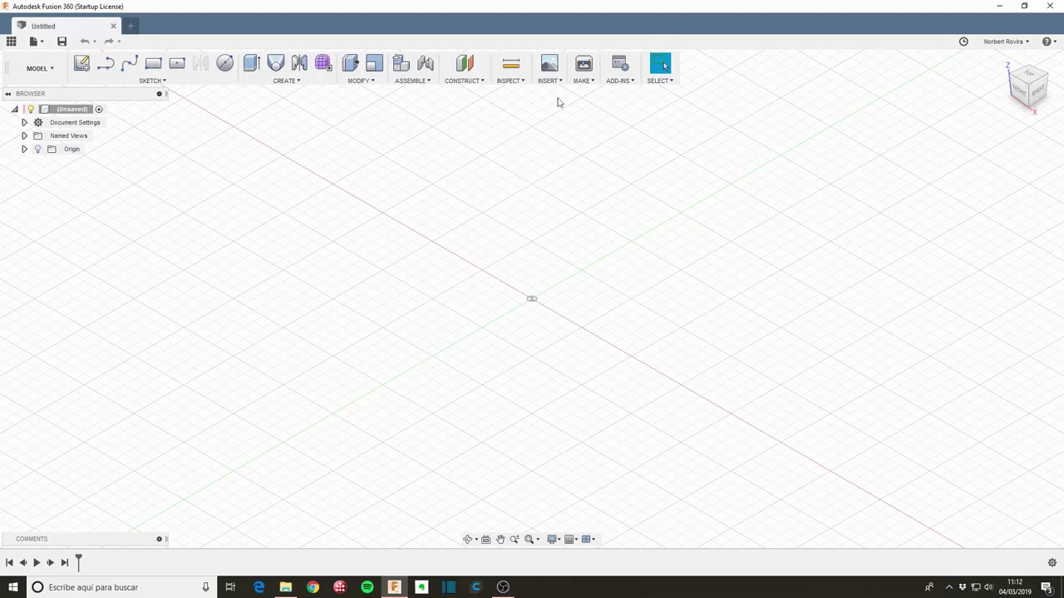
Step: Insert the clip_Filament.STL mesh from the Modelos folder and accept its placement in millimetres
{"action": "left_click", "coordinate": [550, 81]}
{"action": "left_click", "coordinate": [584, 133]}
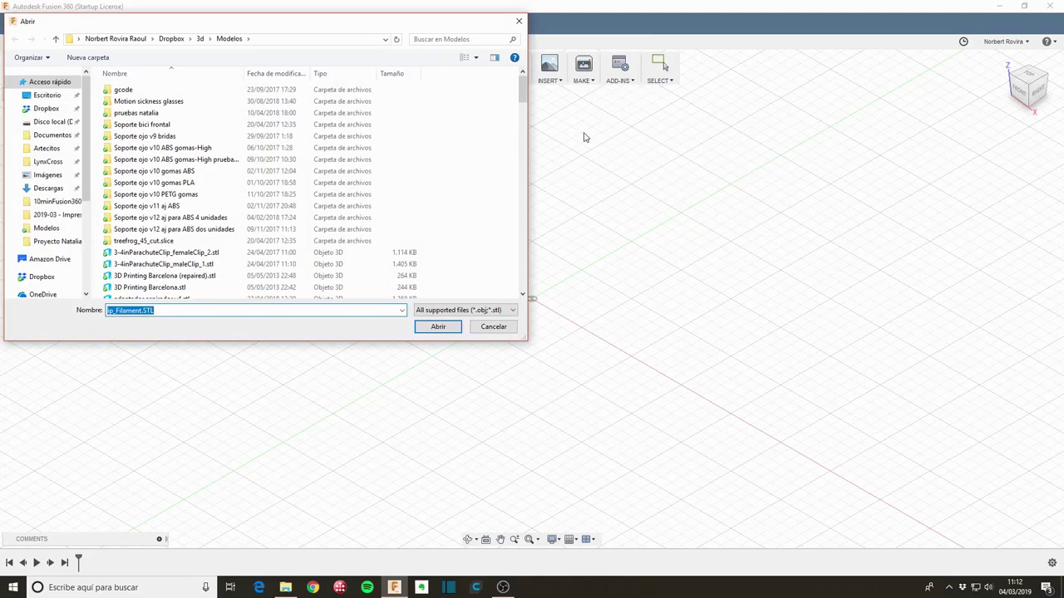
{"action": "scroll", "coordinate": [190, 224], "scroll_direction": "down", "scroll_amount": 4}
{"action": "scroll", "coordinate": [190, 232], "scroll_direction": "down", "scroll_amount": 4}
{"action": "scroll", "coordinate": [189, 239], "scroll_direction": "down", "scroll_amount": 4}
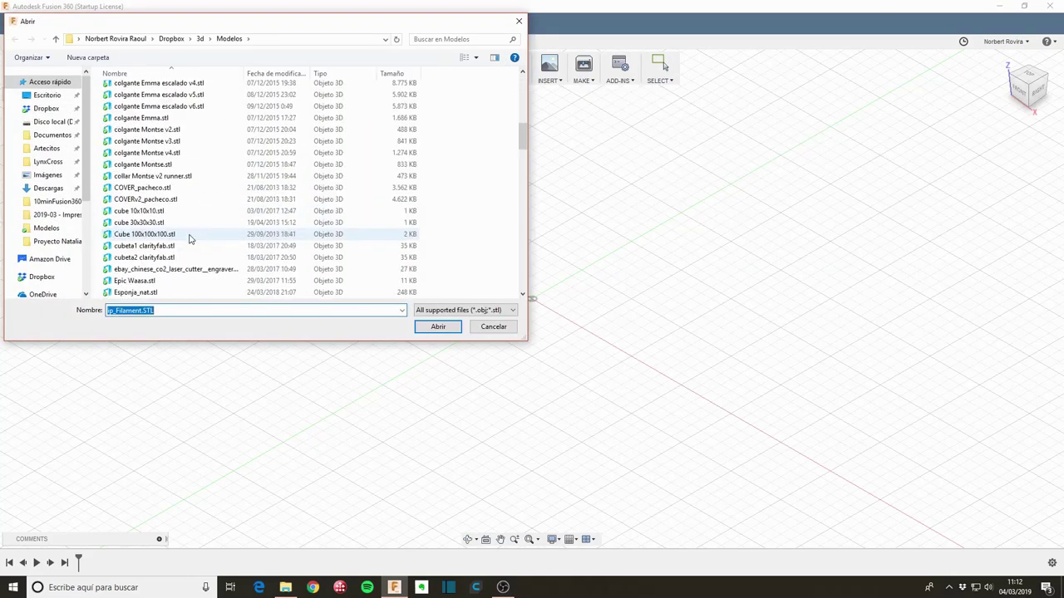
{"action": "scroll", "coordinate": [190, 239], "scroll_direction": "up", "scroll_amount": 1}
{"action": "scroll", "coordinate": [189, 239], "scroll_direction": "up", "scroll_amount": 1}
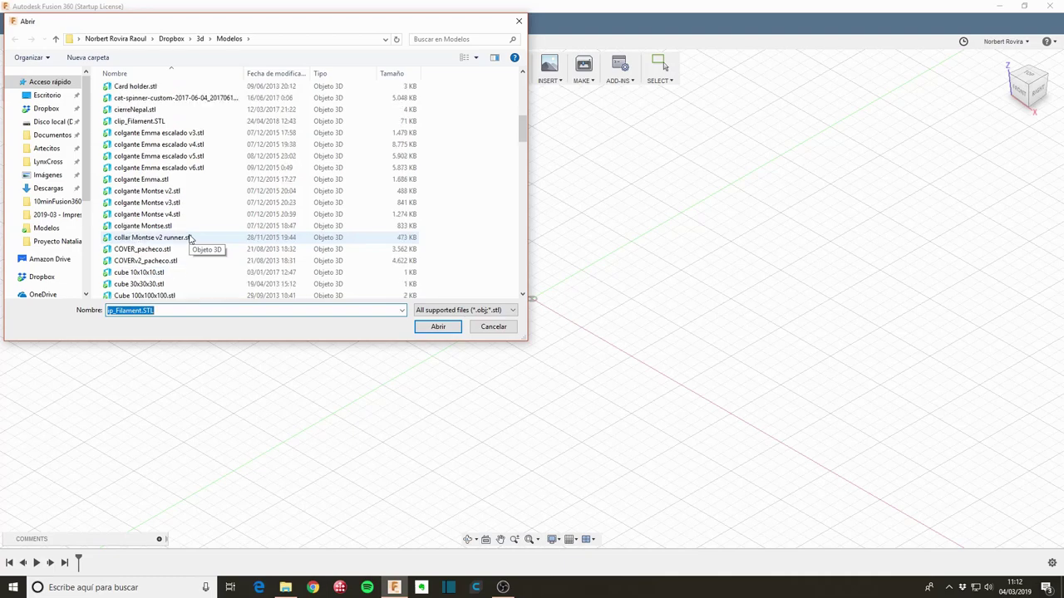
{"action": "left_click", "coordinate": [185, 124]}
{"action": "left_click", "coordinate": [438, 326]}
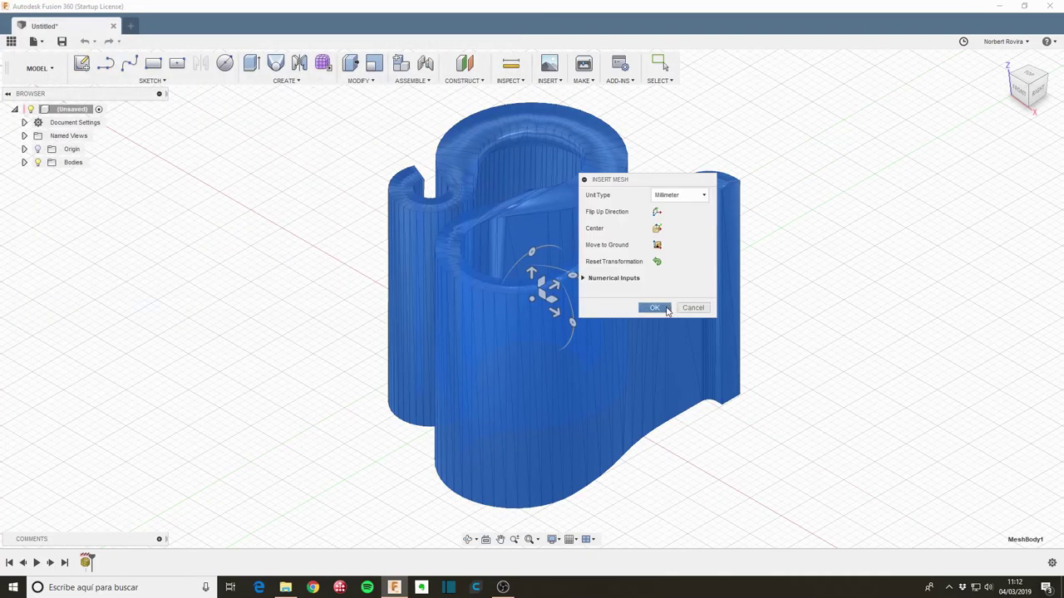
{"action": "left_click", "coordinate": [665, 308]}
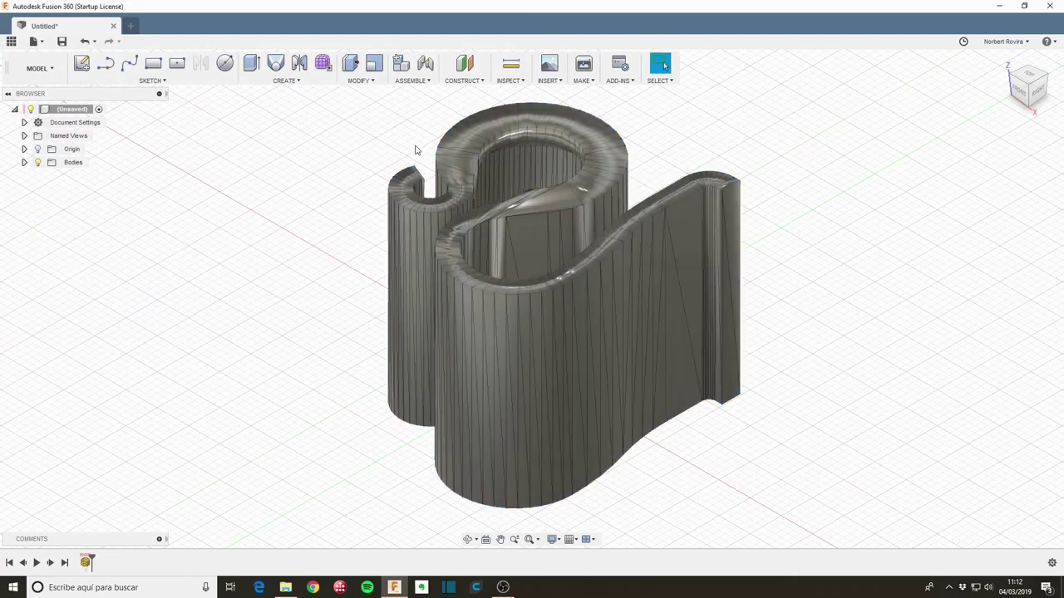
Step: Start Create Mesh Section from the Sketch menu, then cancel it
{"action": "left_click", "coordinate": [163, 80]}
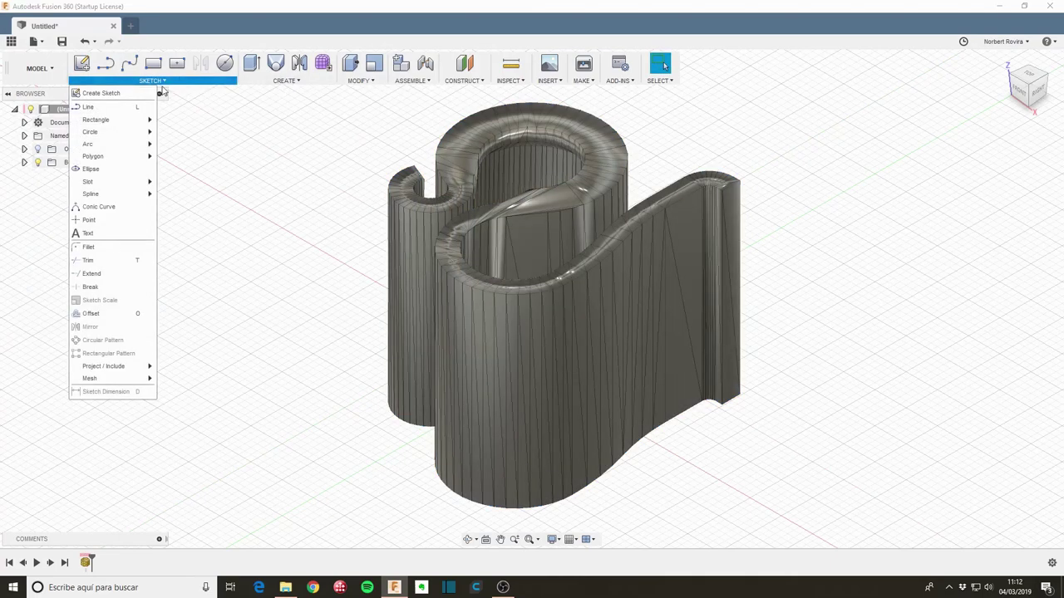
{"action": "mouse_move", "coordinate": [90, 378]}
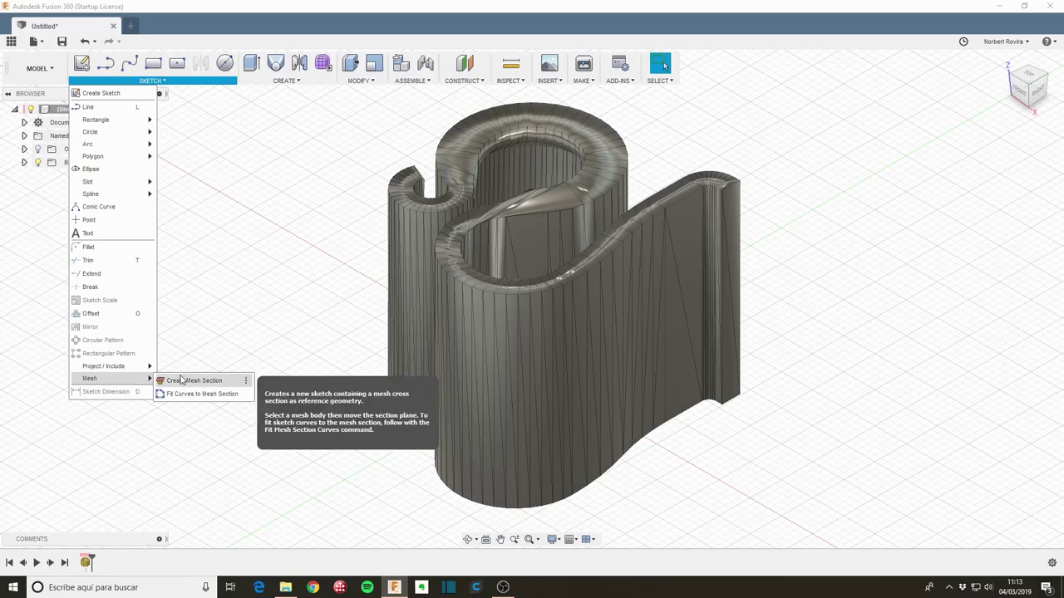
{"action": "left_click", "coordinate": [182, 380]}
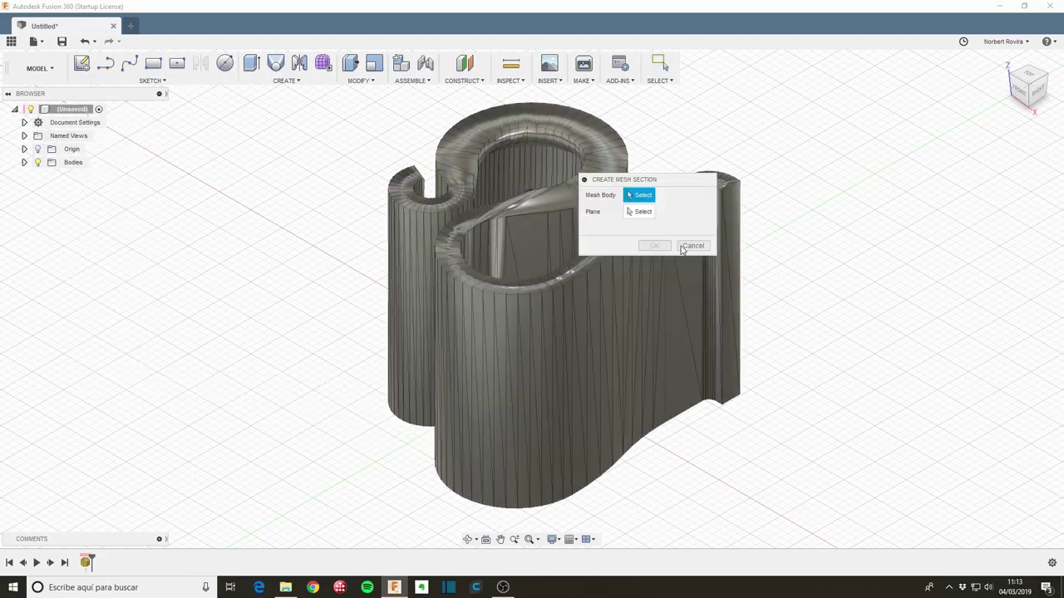
{"action": "left_click", "coordinate": [681, 247]}
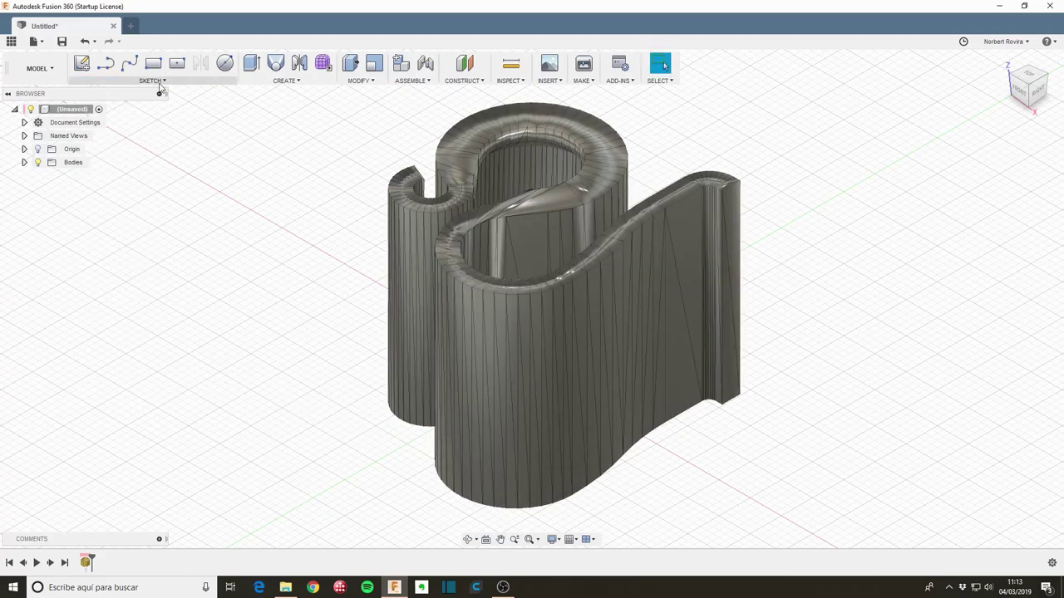
Step: Try Fit Curves to Mesh Section, cancel it, and start Create Mesh Section instead
{"action": "left_click", "coordinate": [154, 81]}
{"action": "mouse_move", "coordinate": [89, 378]}
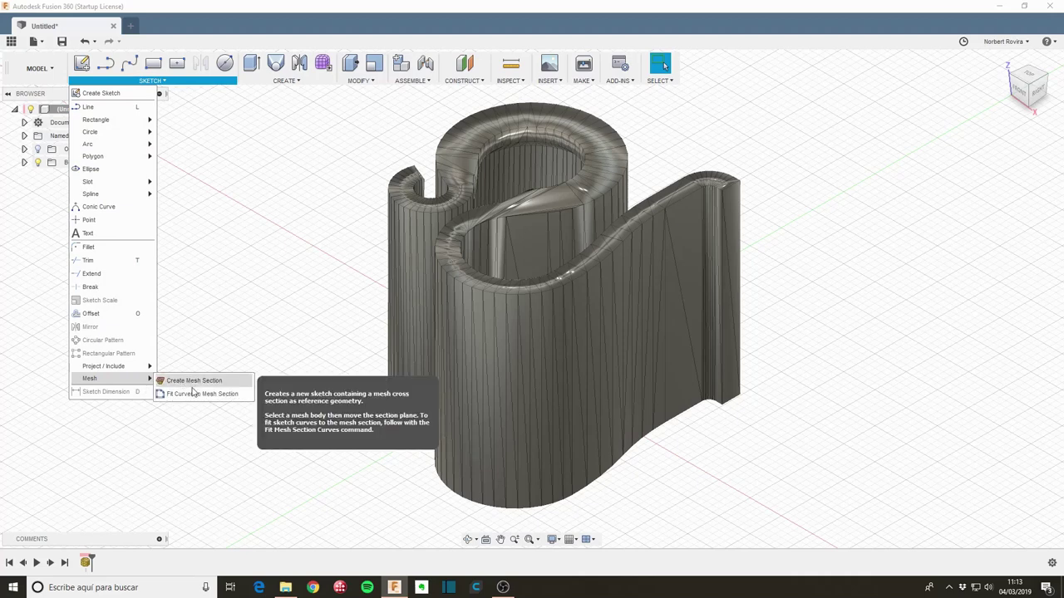
{"action": "left_click", "coordinate": [188, 392]}
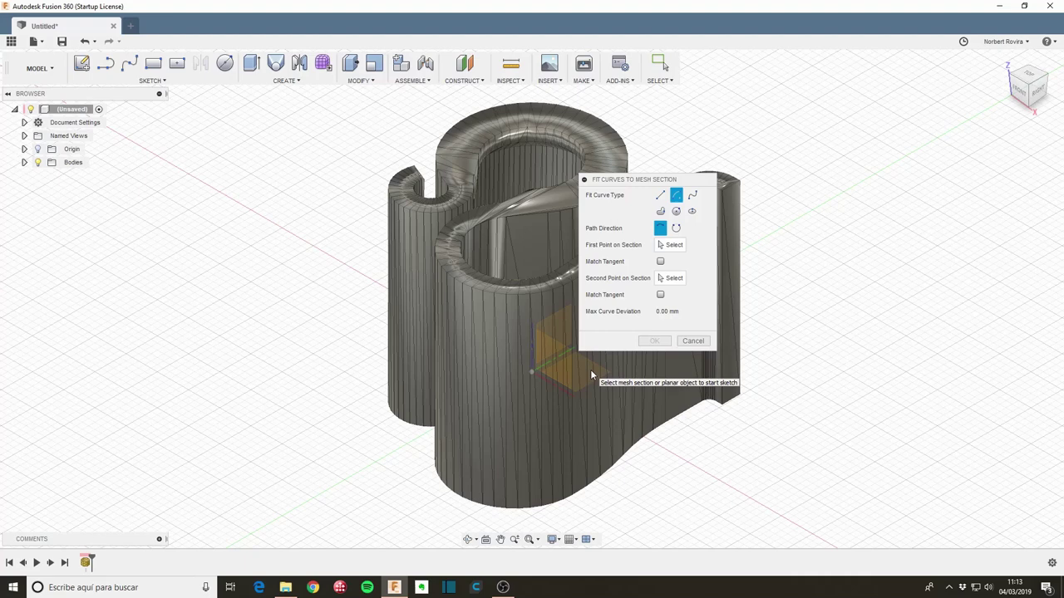
{"action": "left_click", "coordinate": [692, 342]}
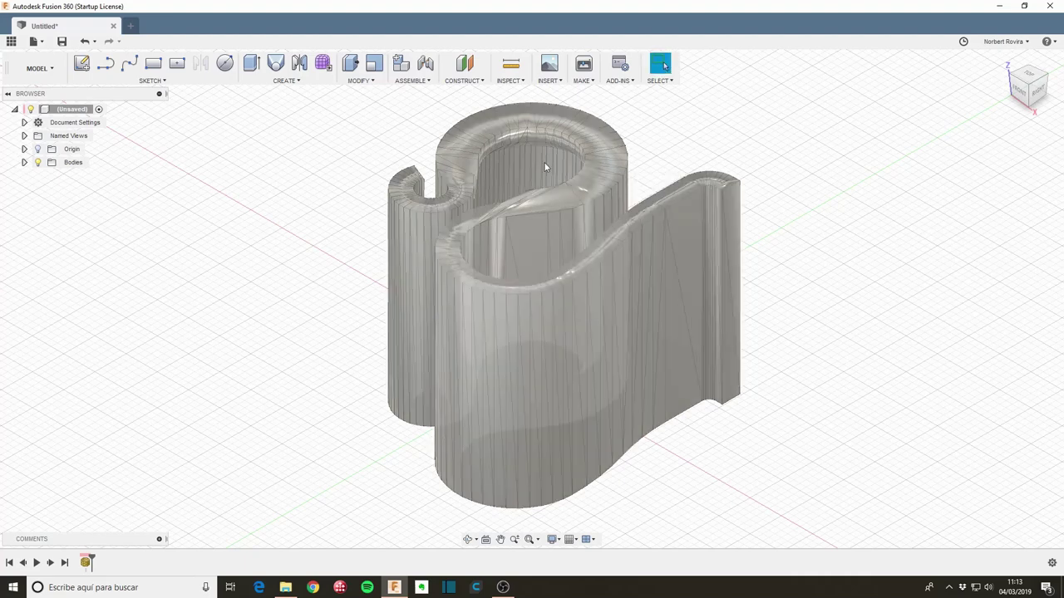
{"action": "left_click", "coordinate": [165, 81]}
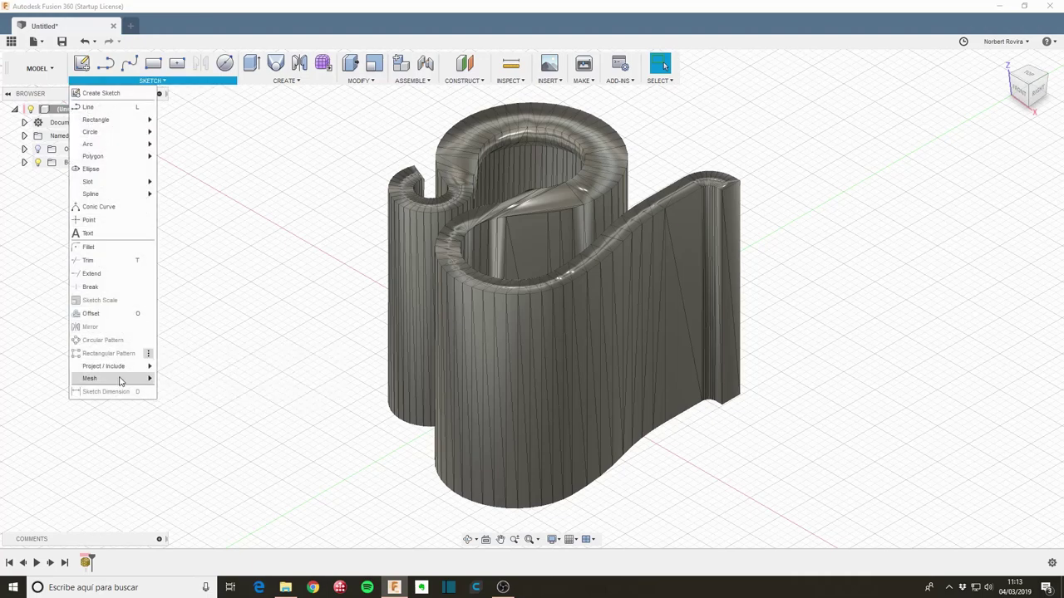
{"action": "left_click", "coordinate": [203, 379]}
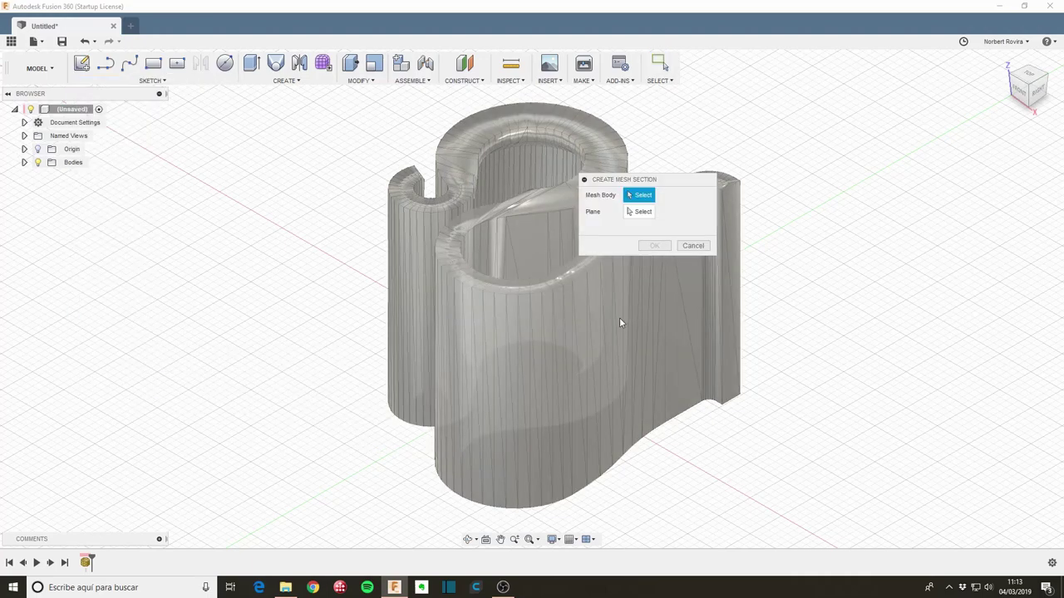
Step: Section the clip mesh on the XY plane at a 0.50 mm offset and confirm the sketch
{"action": "left_click", "coordinate": [619, 317]}
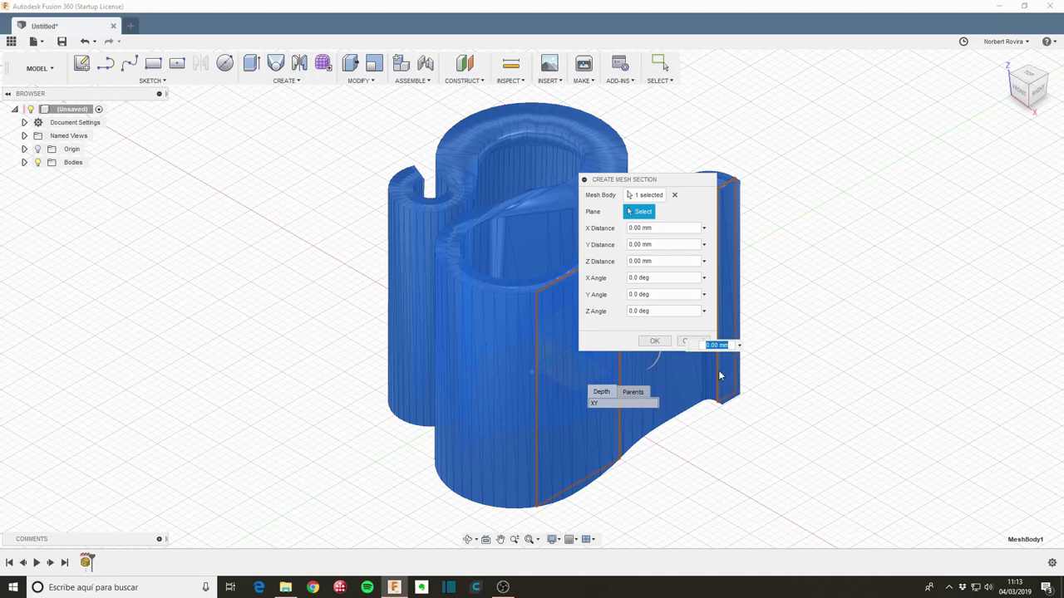
{"action": "left_click_drag", "start_coordinate": [670, 184], "coordinate": [834, 202]}
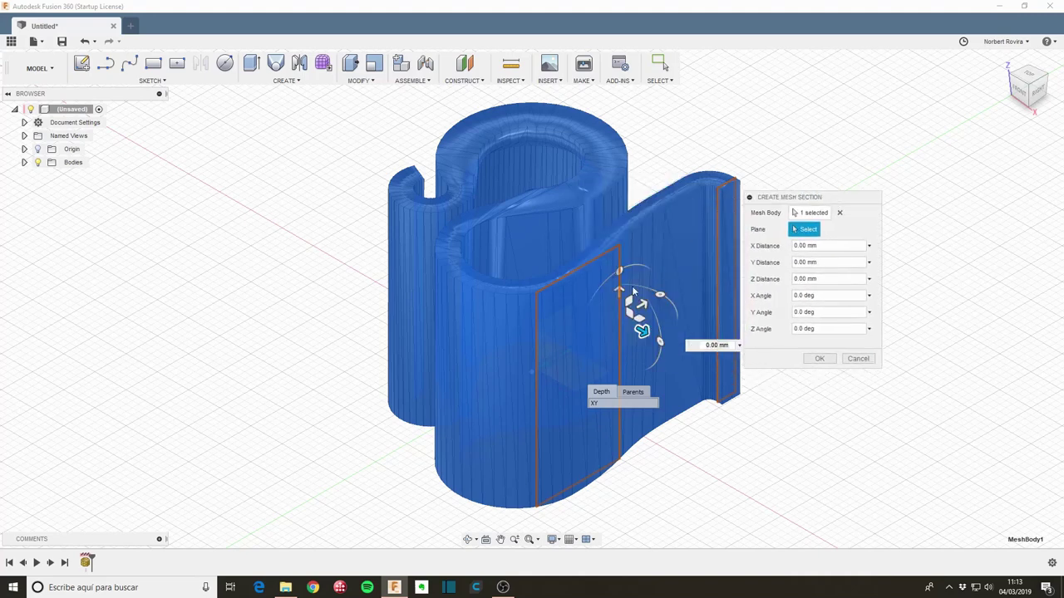
{"action": "left_click_drag", "start_coordinate": [618, 290], "coordinate": [617, 285]}
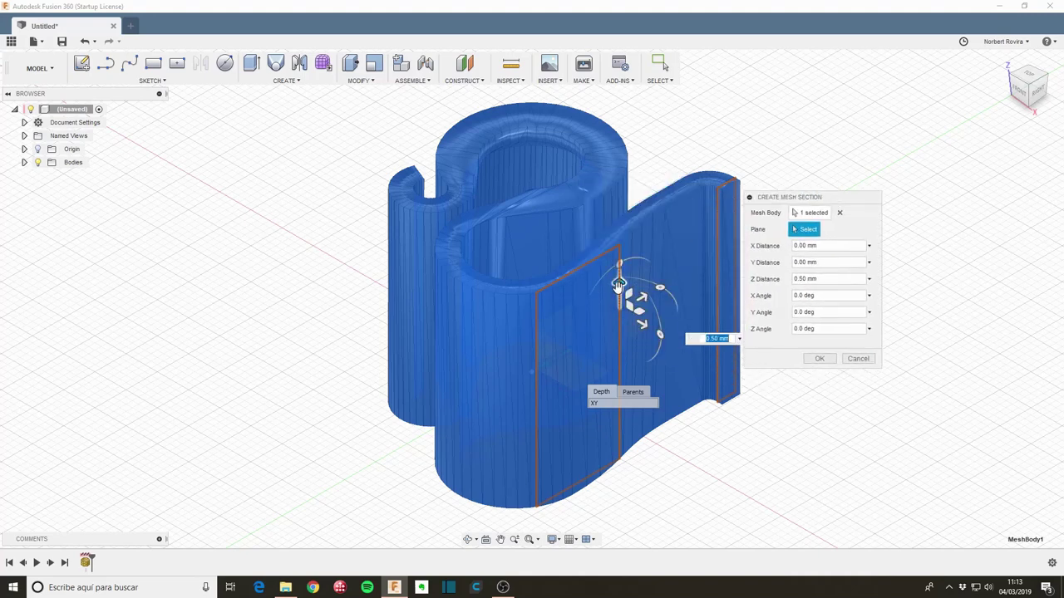
{"action": "left_click", "coordinate": [575, 381]}
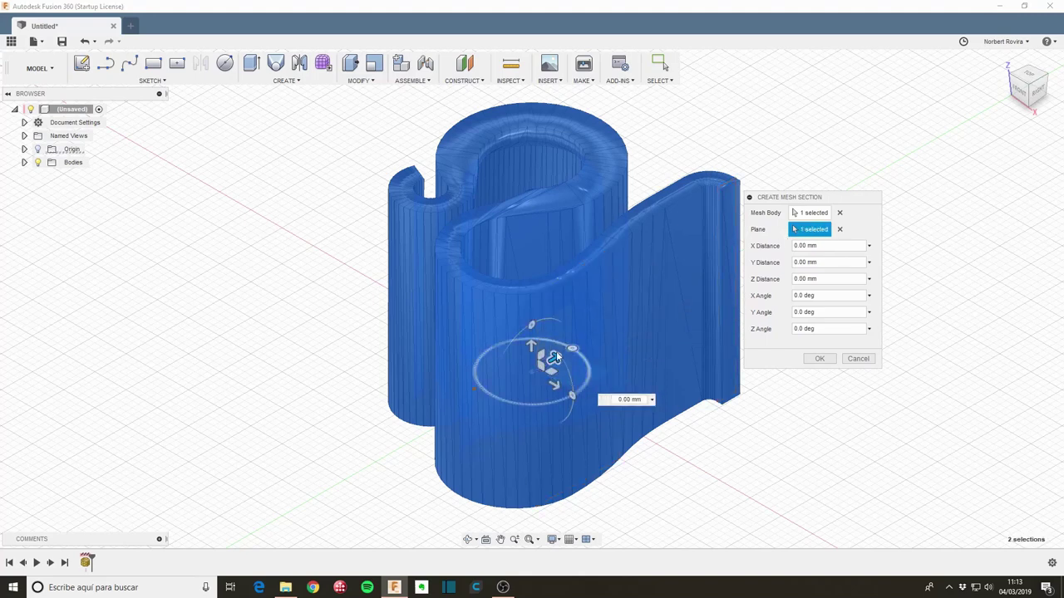
{"action": "left_click_drag", "start_coordinate": [532, 347], "coordinate": [532, 340]}
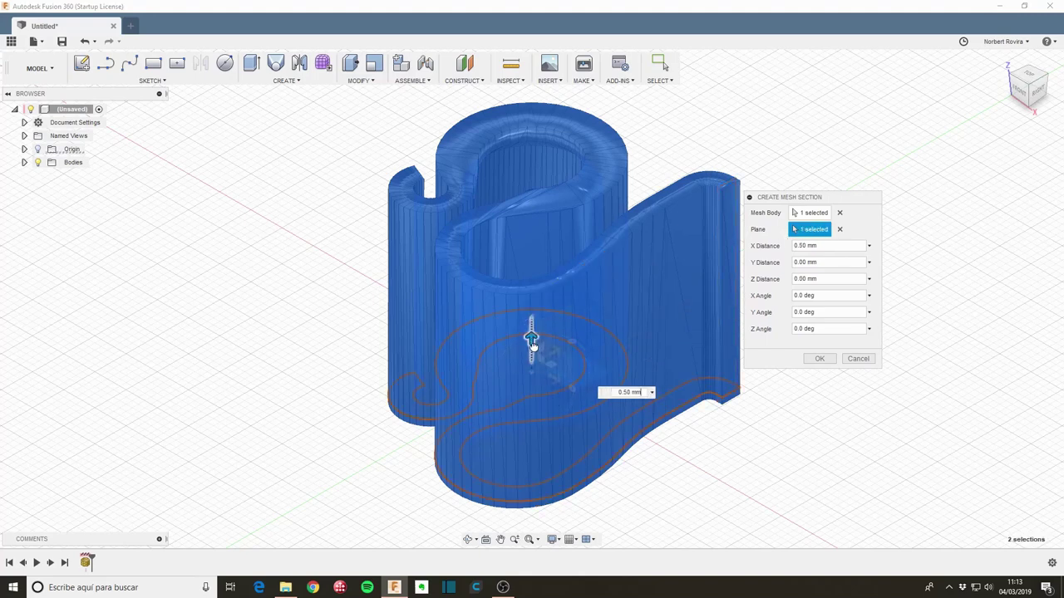
{"action": "left_click", "coordinate": [820, 359]}
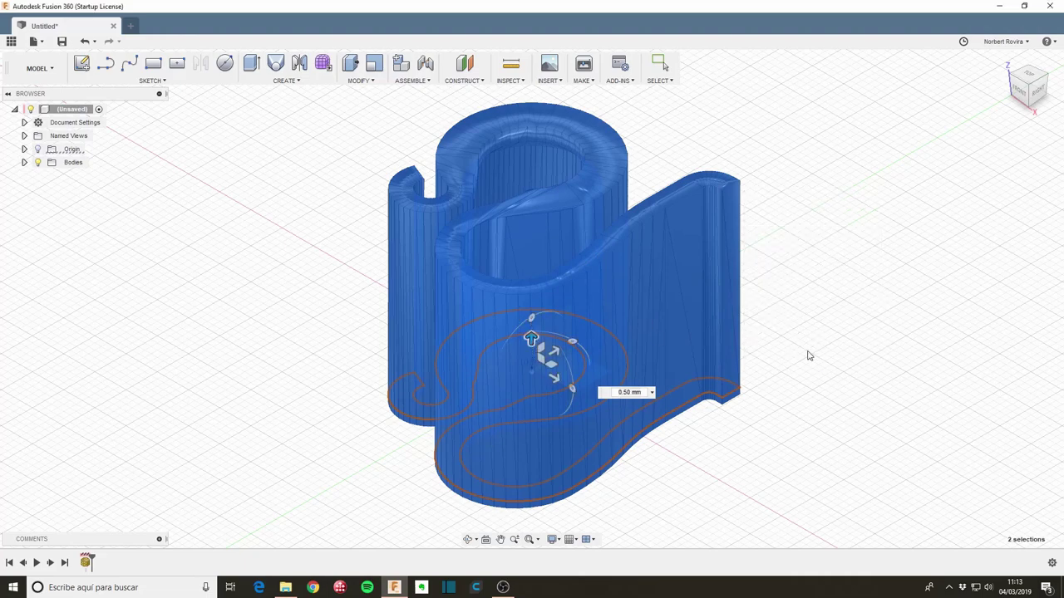
Step: Hide MeshBody1 and open Sketch1 for editing
{"action": "left_click", "coordinate": [24, 162]}
{"action": "left_click", "coordinate": [47, 175]}
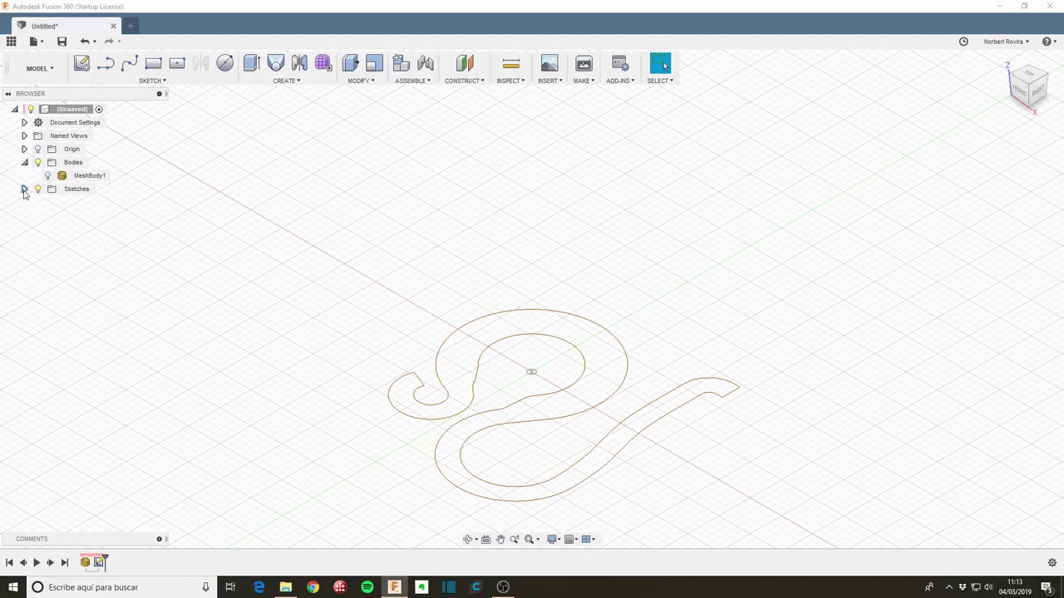
{"action": "left_click", "coordinate": [24, 190]}
{"action": "left_click", "coordinate": [24, 189]}
{"action": "left_click", "coordinate": [24, 189]}
{"action": "double_click", "coordinate": [79, 202]}
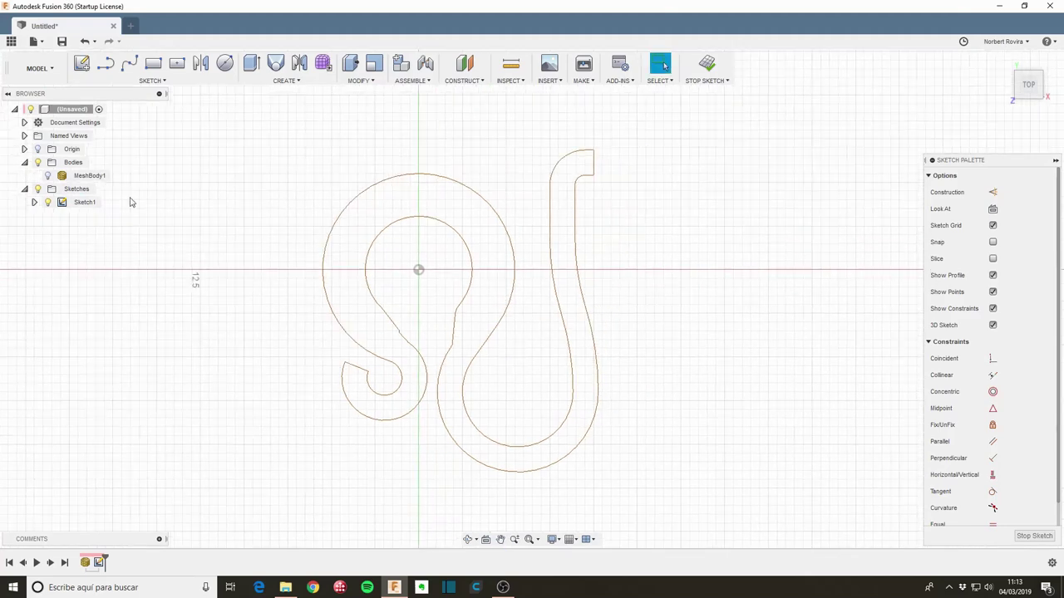
Step: Fit a straight line at the hook tip's corner using Fit Curves to Mesh Section
{"action": "left_click", "coordinate": [151, 81]}
{"action": "mouse_move", "coordinate": [100, 378]}
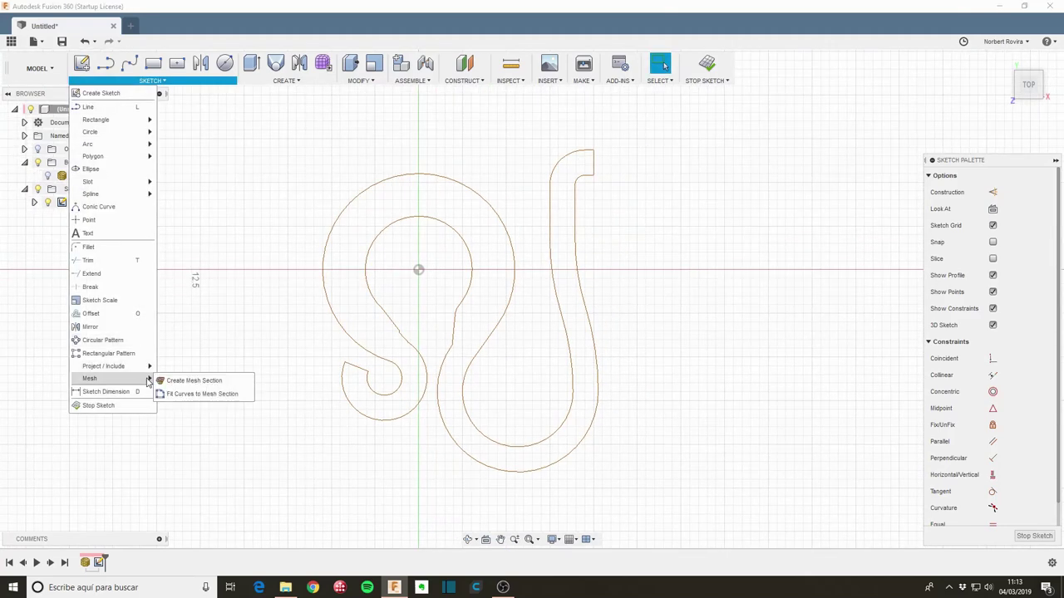
{"action": "left_click", "coordinate": [218, 396]}
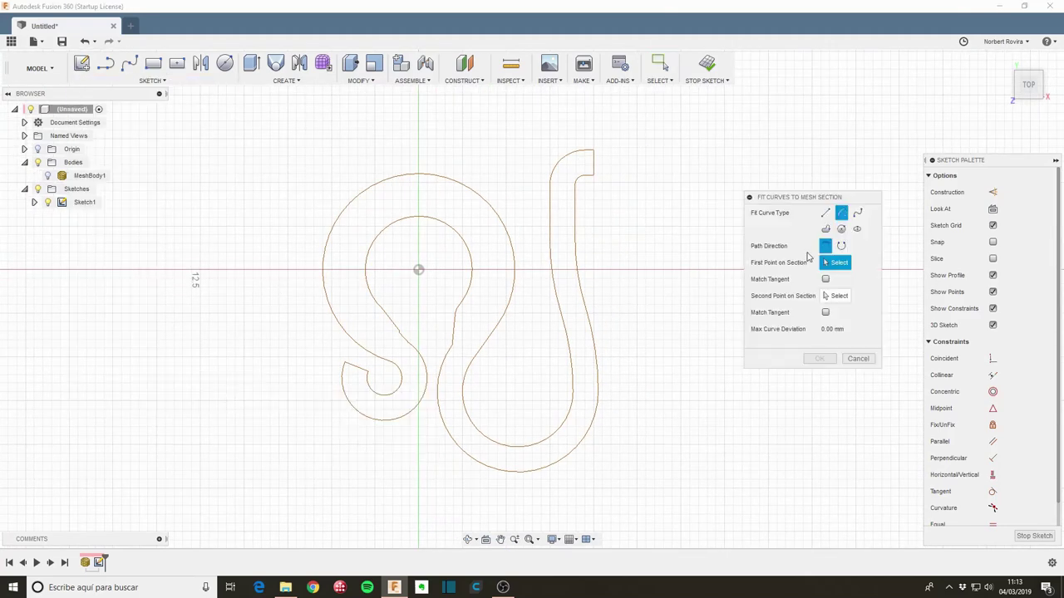
{"action": "left_click", "coordinate": [826, 214]}
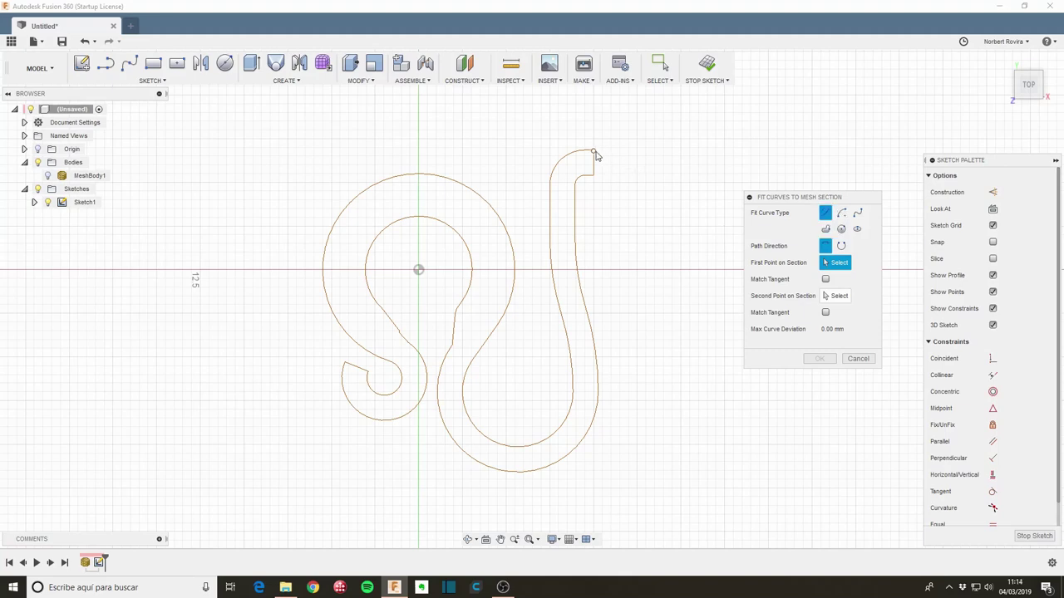
{"action": "scroll", "coordinate": [596, 156], "scroll_direction": "up", "scroll_amount": 3}
{"action": "left_click", "coordinate": [588, 128]}
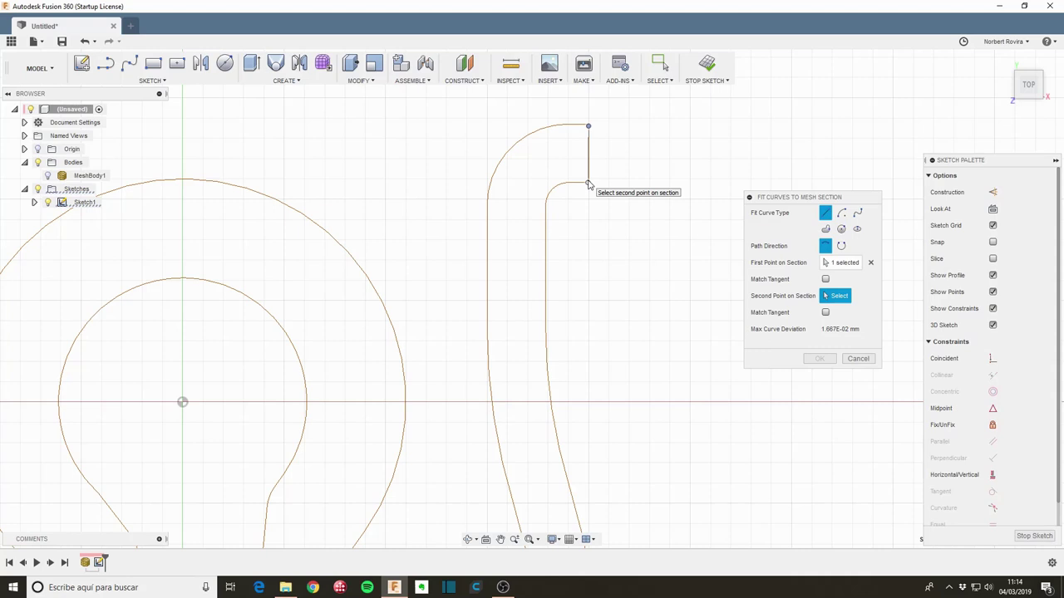
{"action": "key", "text": "Escape"}
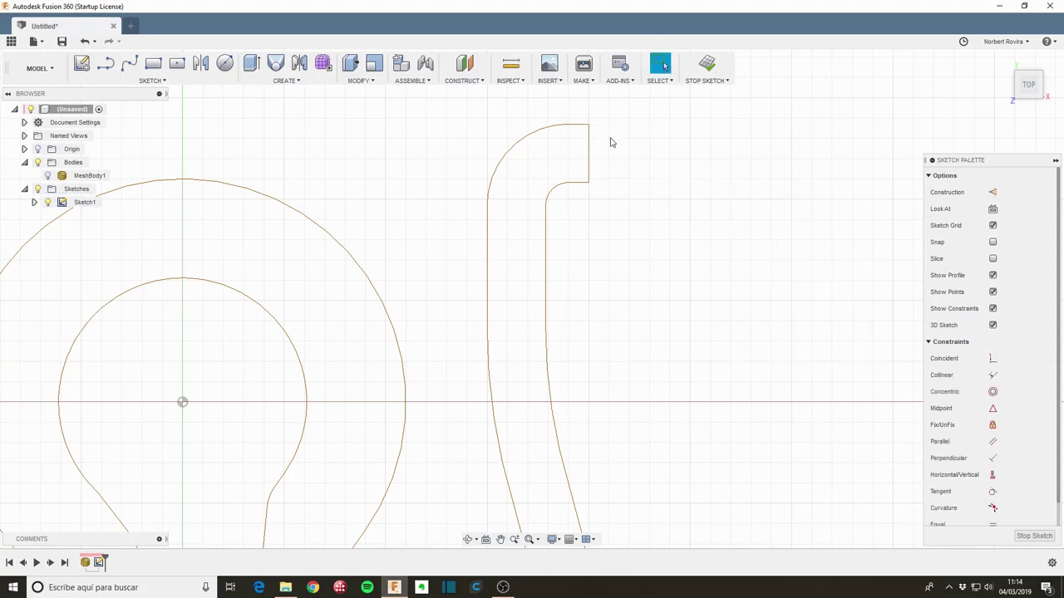
Step: Repeat Fit Curves to Mesh Section and fit lines from the hook's top corner into the notch
{"action": "right_click", "coordinate": [373, 308]}
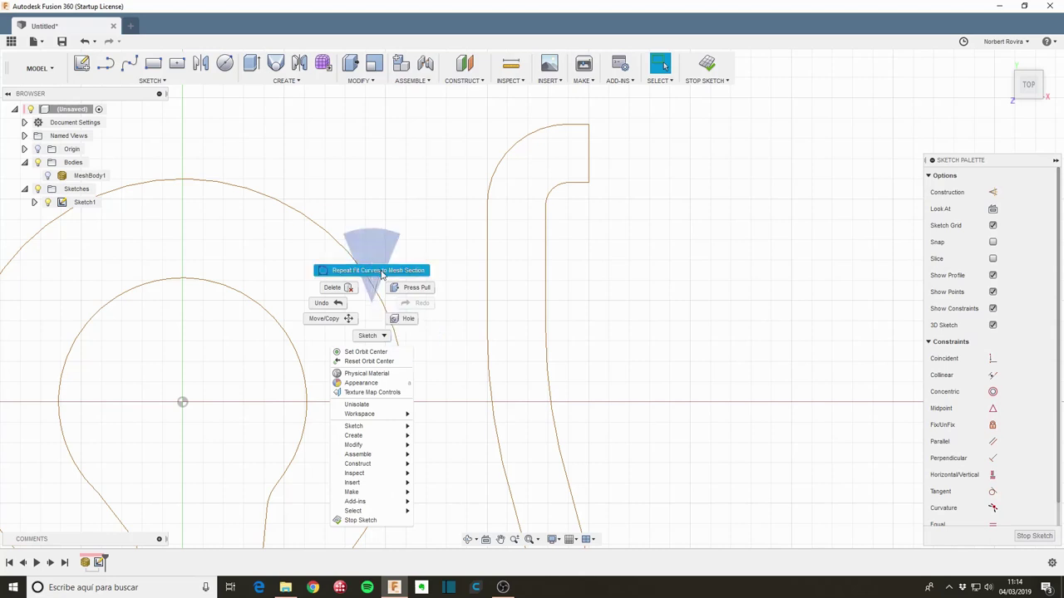
{"action": "left_click", "coordinate": [382, 272]}
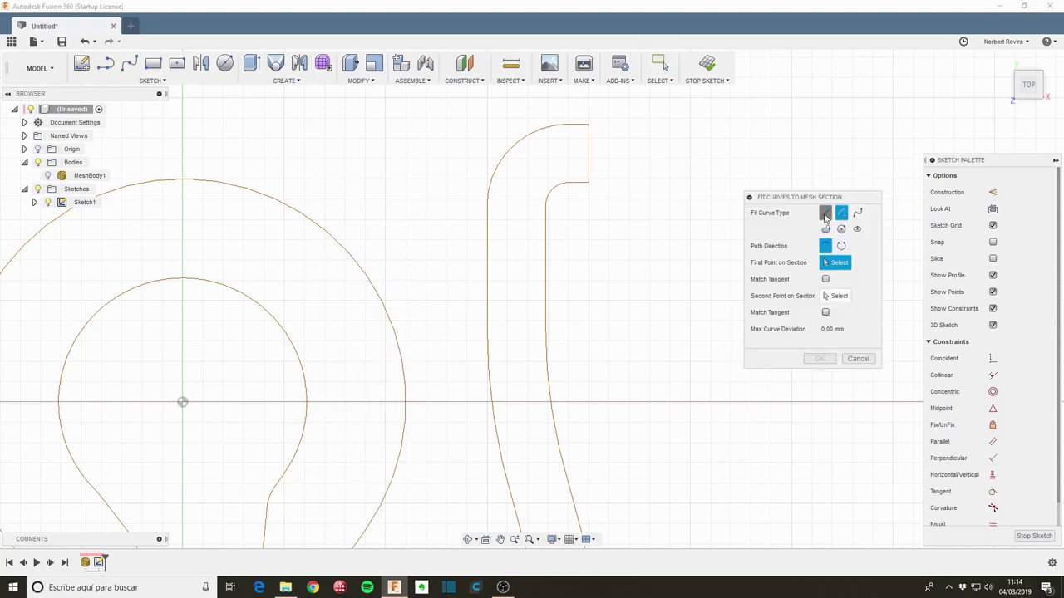
{"action": "left_click", "coordinate": [825, 213]}
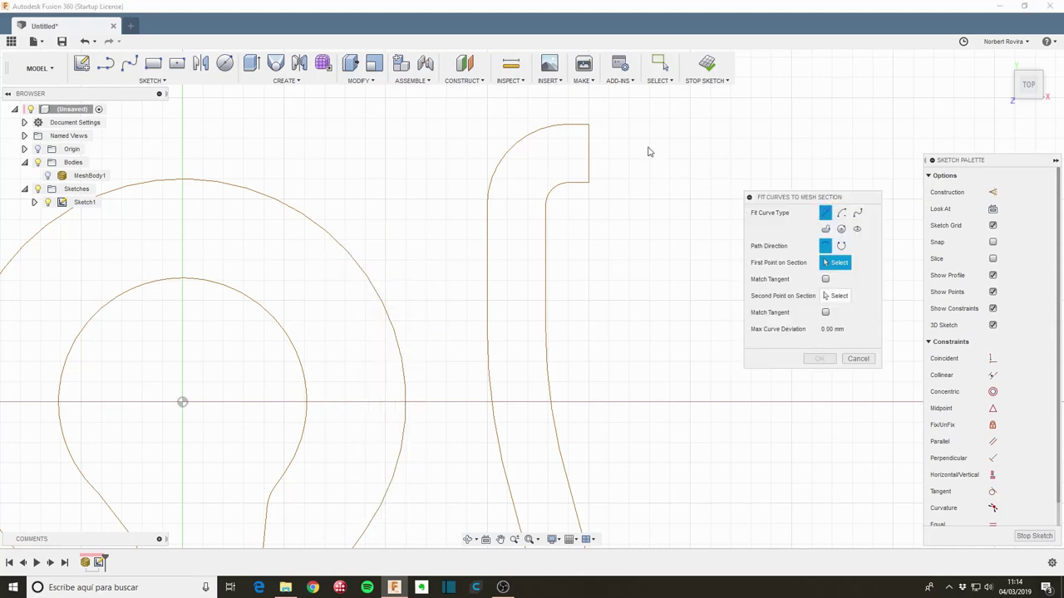
{"action": "left_click", "coordinate": [588, 125]}
{"action": "left_click", "coordinate": [590, 185]}
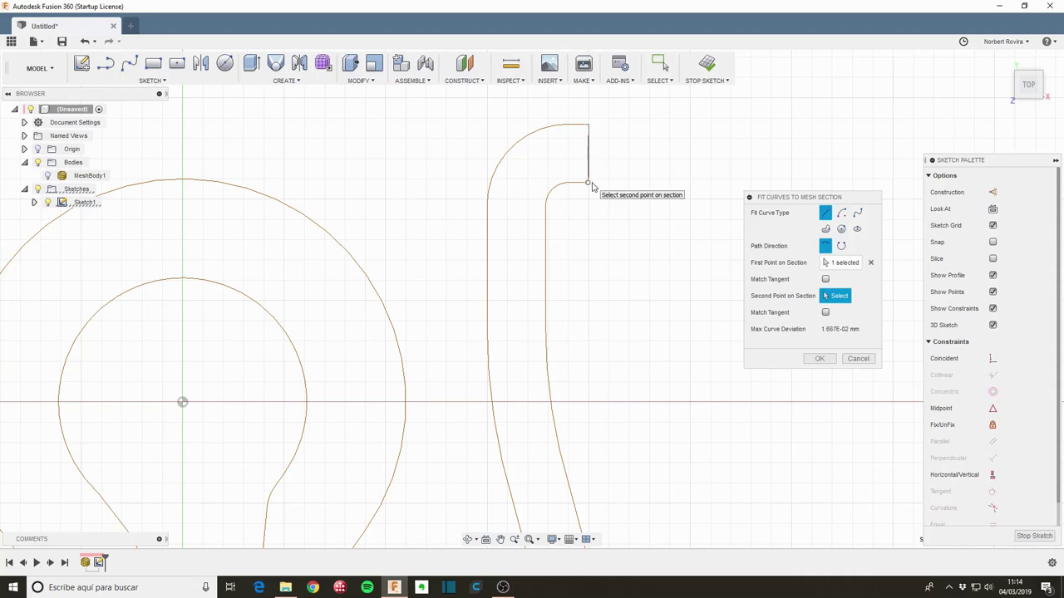
{"action": "left_click", "coordinate": [569, 183]}
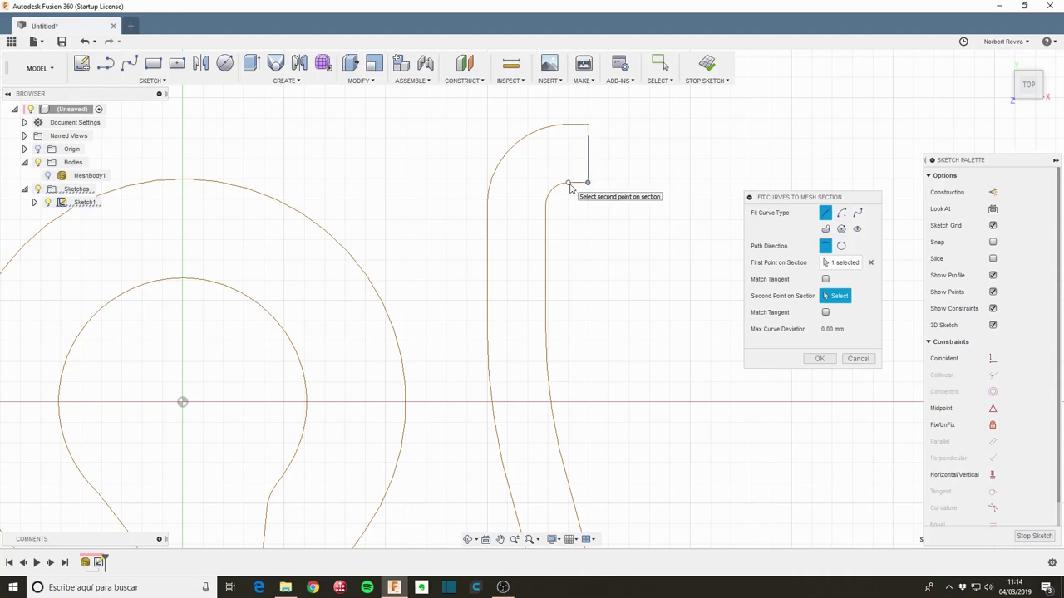
Step: Fit arcs along the hook's long outer edge down around its bottom loop
{"action": "left_click", "coordinate": [841, 213]}
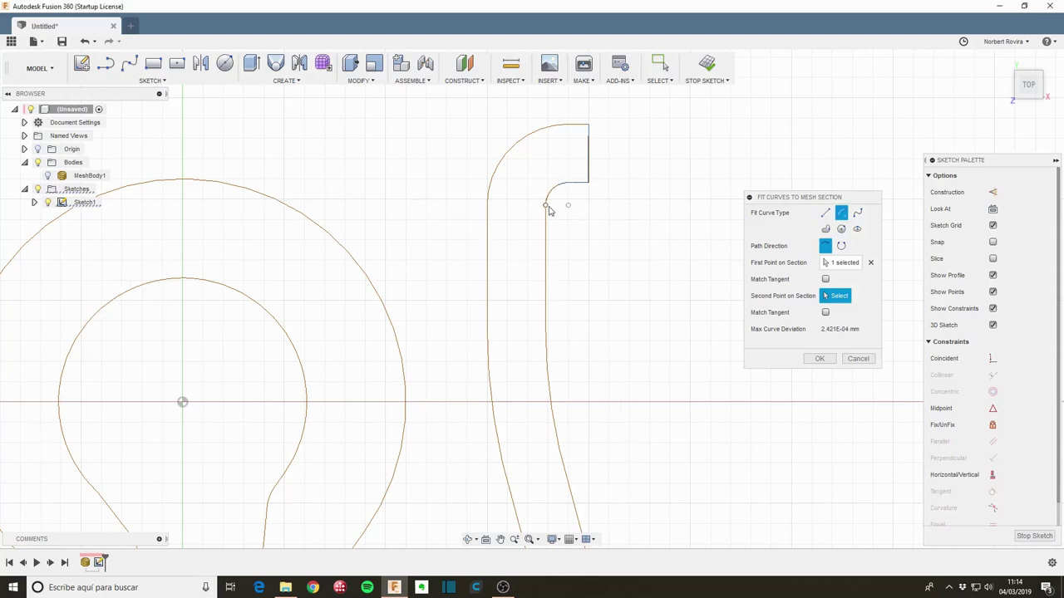
{"action": "left_click", "coordinate": [826, 213]}
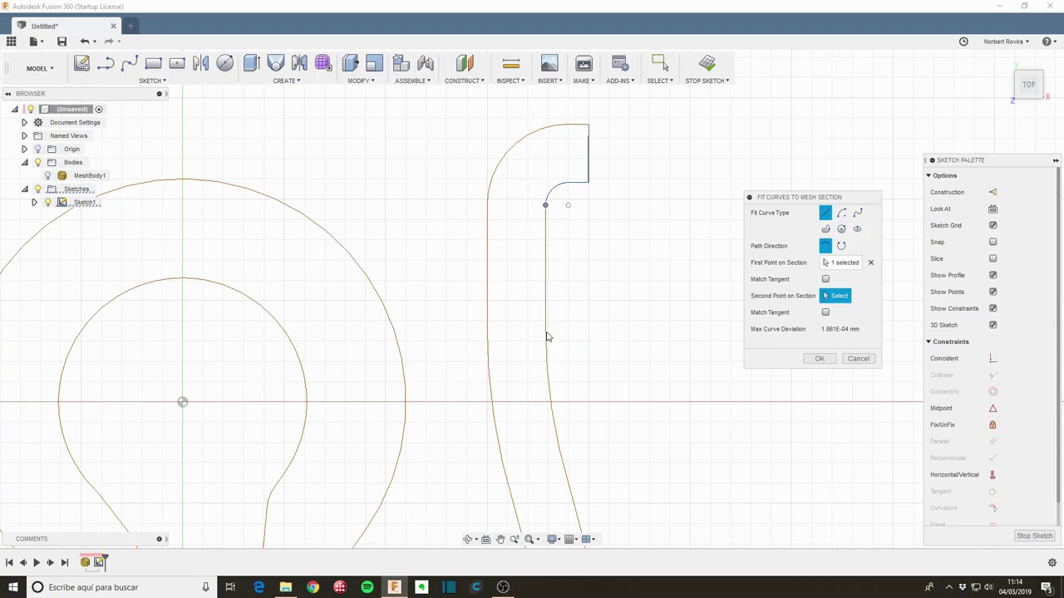
{"action": "left_click", "coordinate": [841, 214]}
{"action": "middle_click_drag", "start_coordinate": [641, 325], "coordinate": [586, 164]}
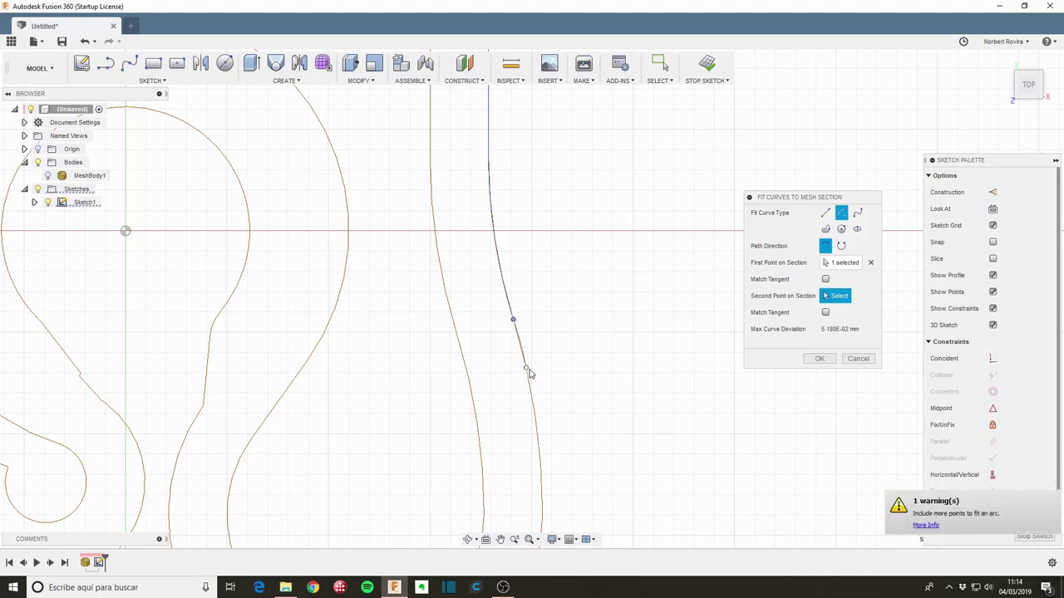
{"action": "middle_click_drag", "start_coordinate": [535, 408], "coordinate": [582, 264]}
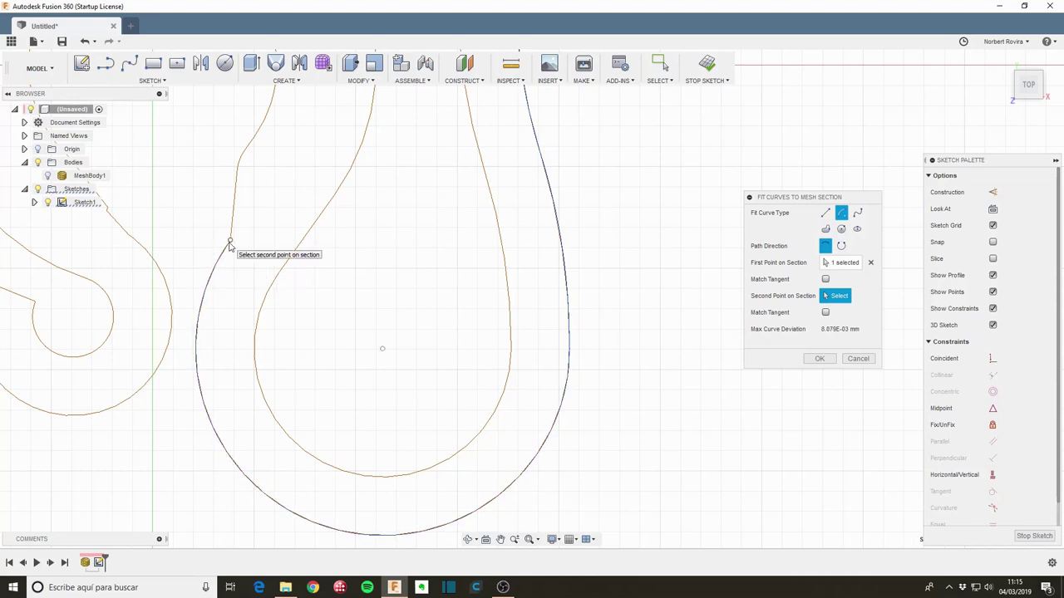
{"action": "left_click", "coordinate": [231, 242]}
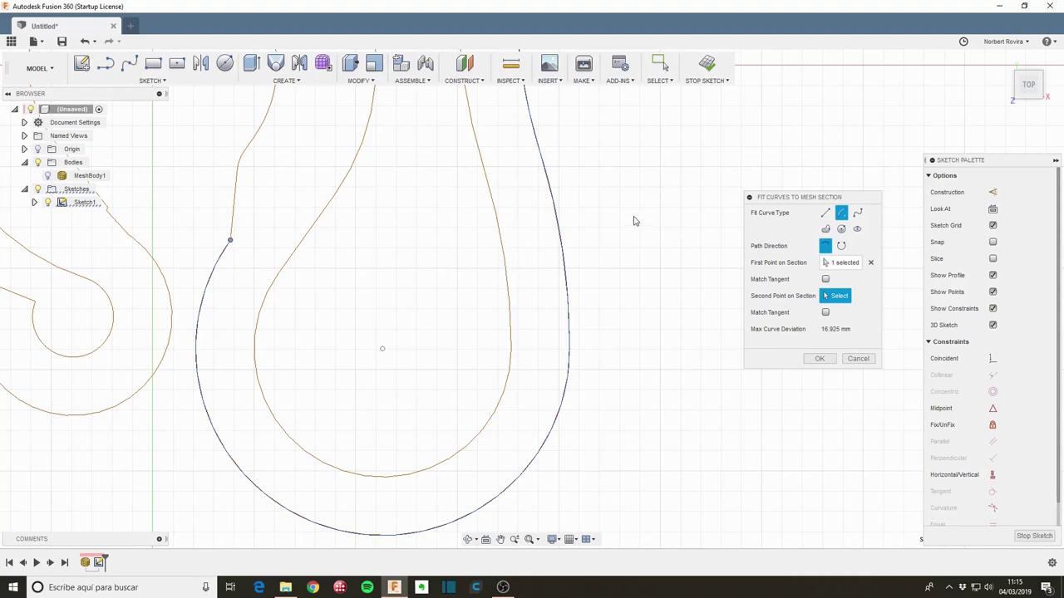
{"action": "scroll", "coordinate": [634, 221], "scroll_direction": "down", "scroll_amount": 2}
{"action": "left_click", "coordinate": [819, 359]}
{"action": "key", "text": "F6"}
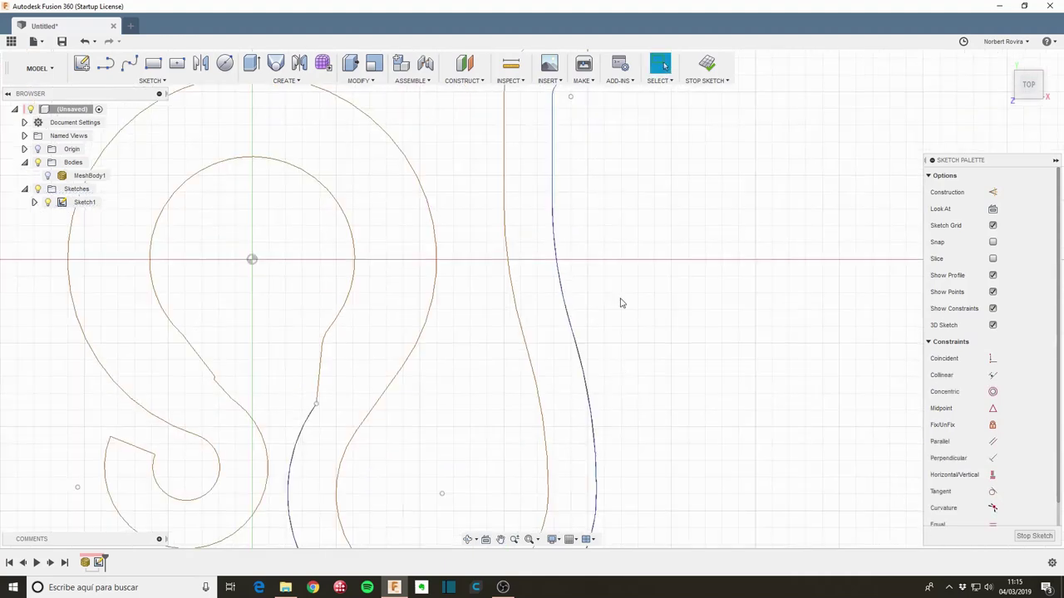
Step: Repeat Fit Curves and fit a straight line along the hook's top edge
{"action": "right_click", "coordinate": [472, 194]}
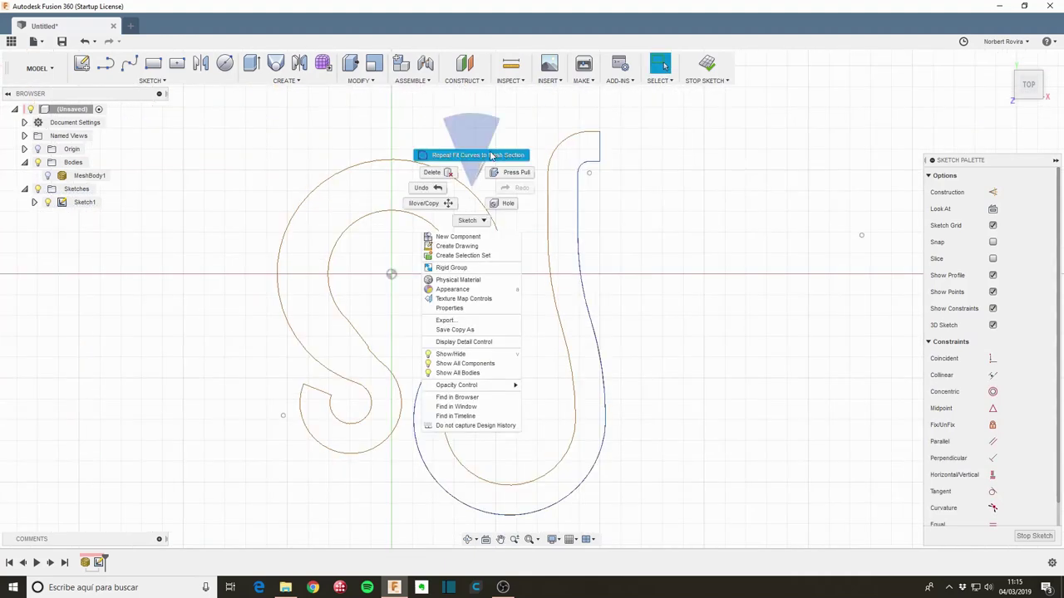
{"action": "left_click", "coordinate": [487, 181]}
{"action": "scroll", "coordinate": [575, 214], "scroll_direction": "up", "scroll_amount": 3}
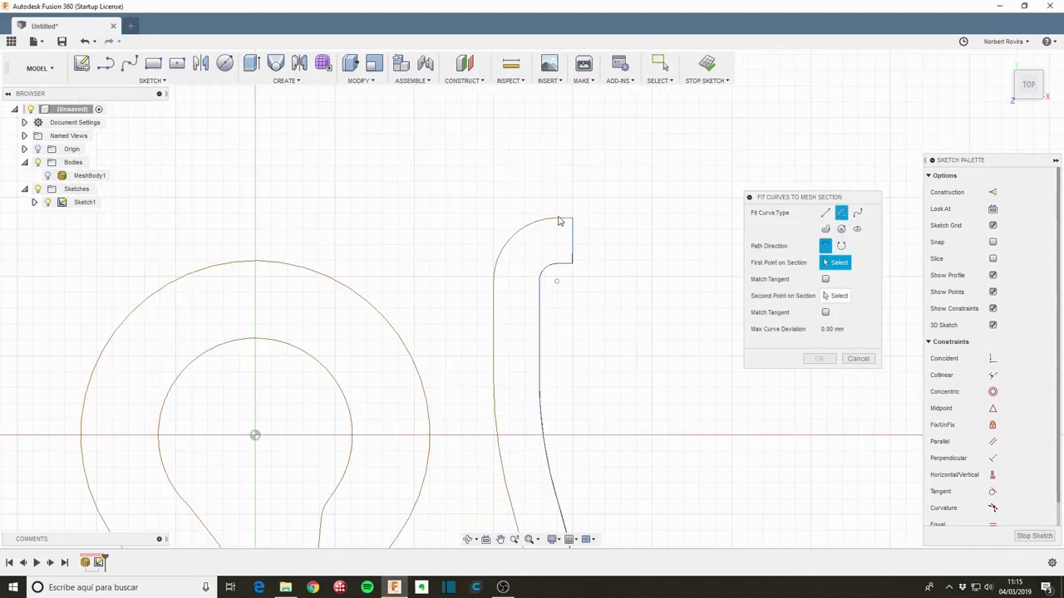
{"action": "left_click", "coordinate": [827, 213]}
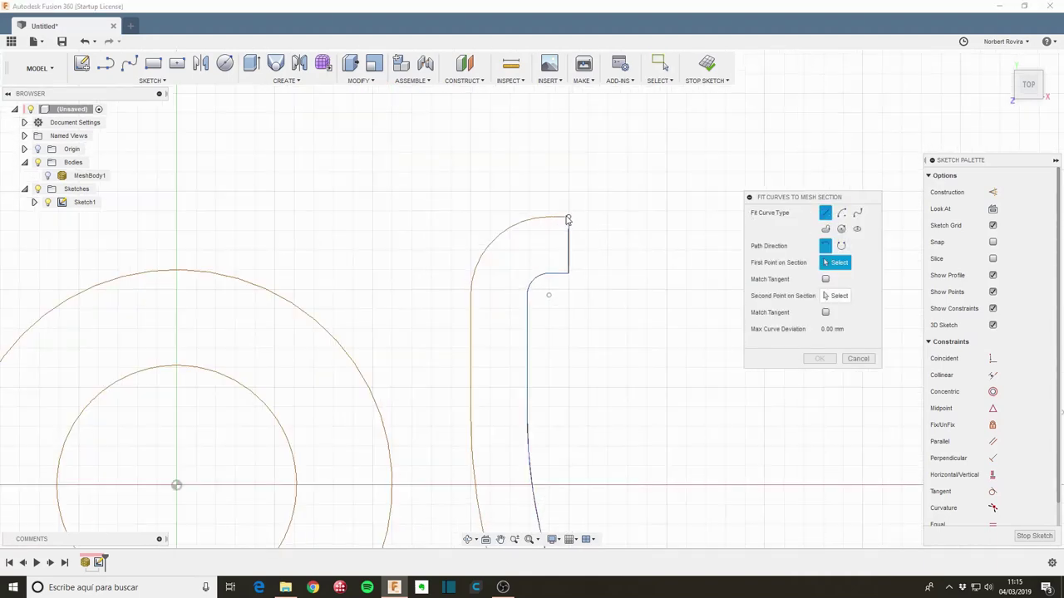
{"action": "scroll", "coordinate": [570, 221], "scroll_direction": "up", "scroll_amount": 3}
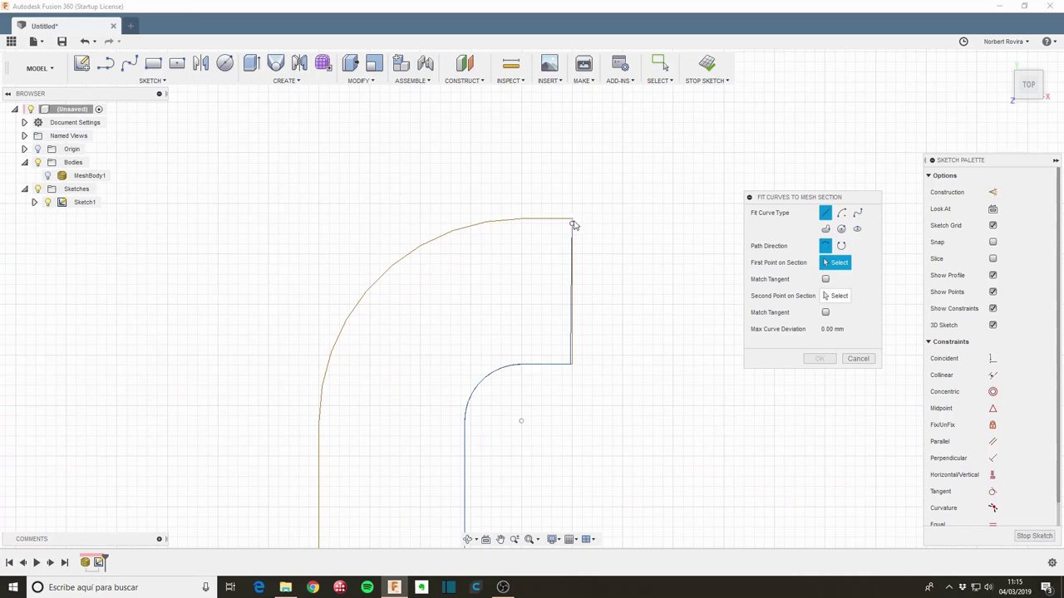
{"action": "left_click", "coordinate": [573, 222]}
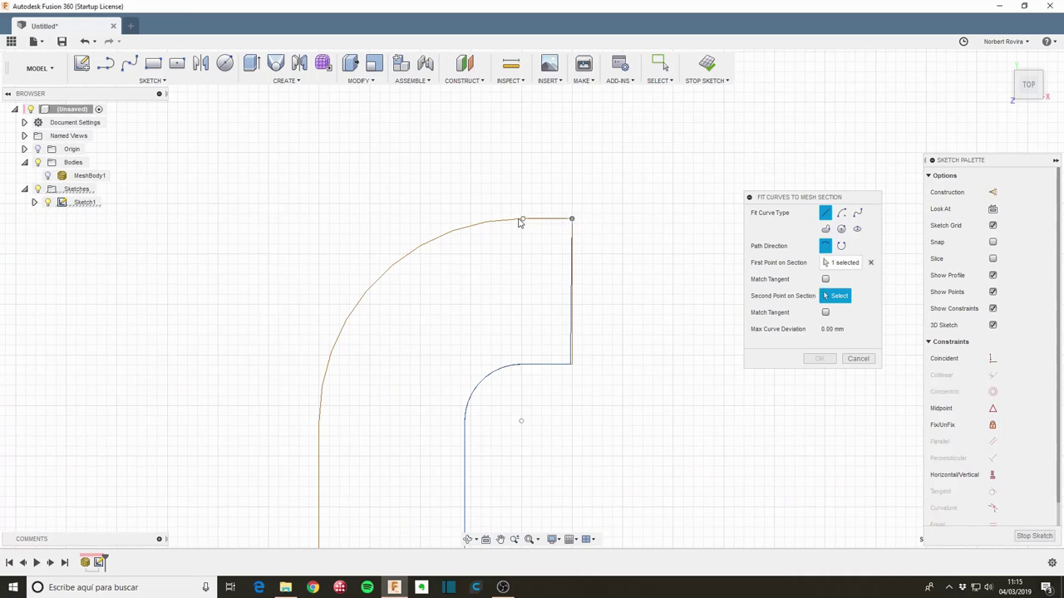
{"action": "left_click", "coordinate": [521, 220]}
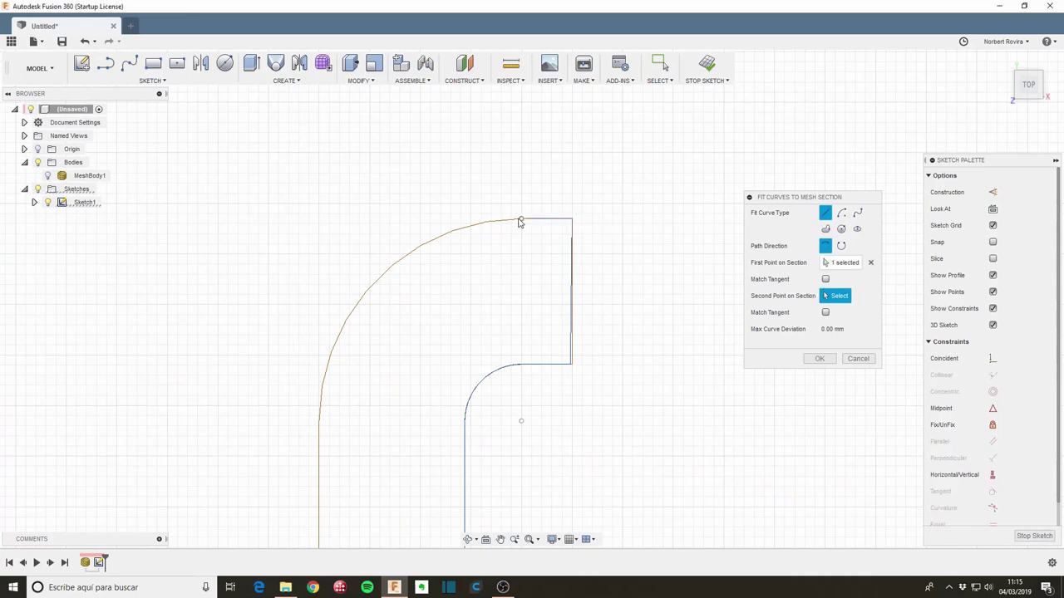
Step: Fit an arc from the top corner partway down the hook's rounded left side
{"action": "left_click", "coordinate": [841, 213]}
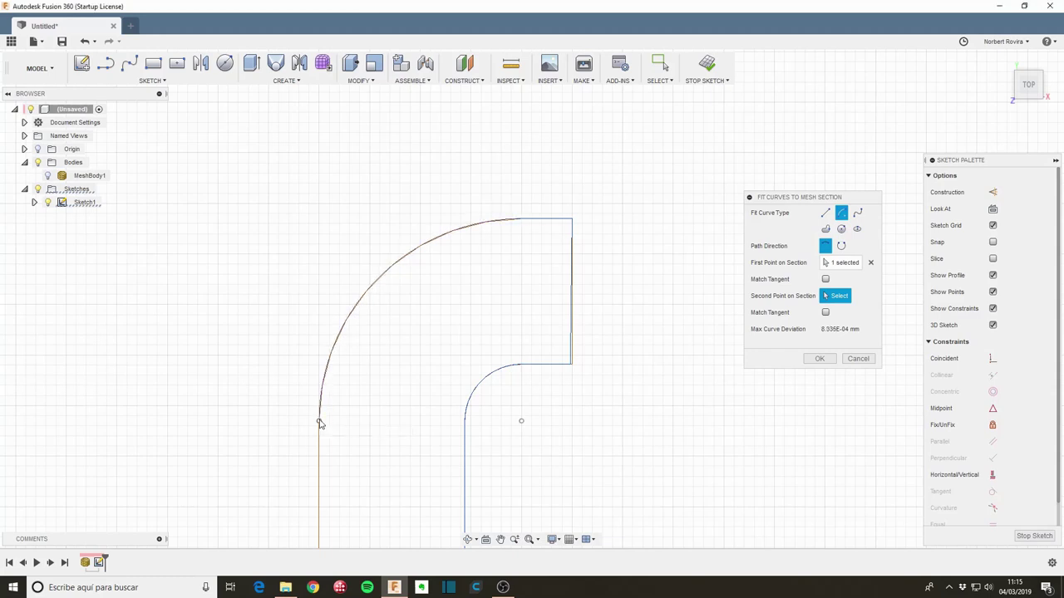
{"action": "scroll", "coordinate": [477, 335], "scroll_direction": "down", "scroll_amount": 2}
{"action": "mouse_move", "coordinate": [477, 335]}
{"action": "middle_mouse_down"}
{"action": "mouse_move", "coordinate": [426, 230]}
{"action": "mouse_move", "coordinate": [457, 200]}
{"action": "middle_mouse_up"}
{"action": "scroll", "coordinate": [457, 200], "scroll_direction": "down", "scroll_amount": 2}
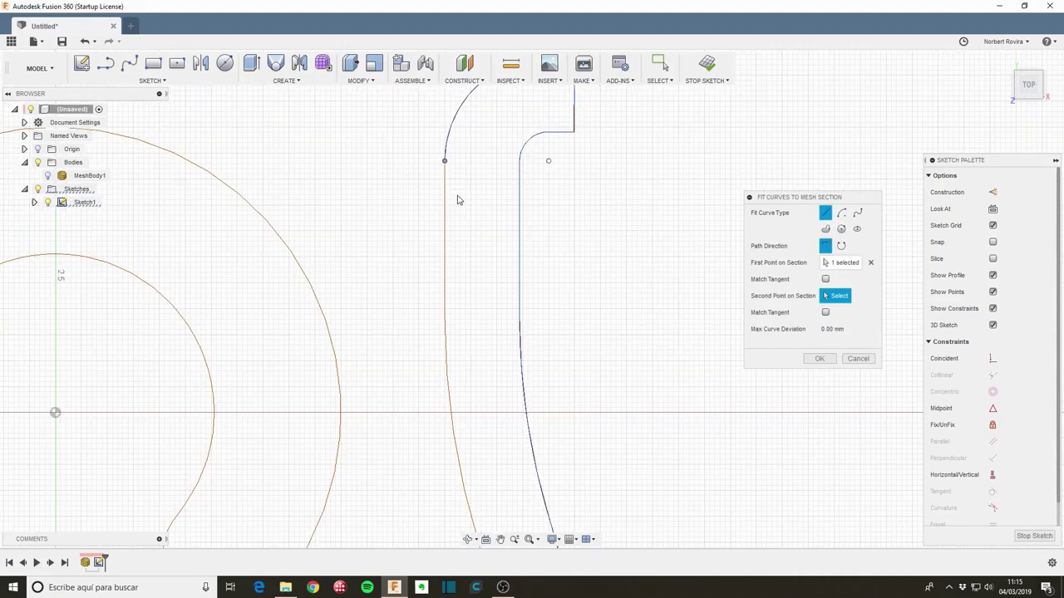
{"action": "left_click", "coordinate": [445, 319]}
{"action": "scroll", "coordinate": [582, 320], "scroll_direction": "down", "scroll_amount": 2}
{"action": "scroll", "coordinate": [535, 233], "scroll_direction": "down", "scroll_amount": 2}
{"action": "scroll", "coordinate": [535, 233], "scroll_direction": "down", "scroll_amount": 2}
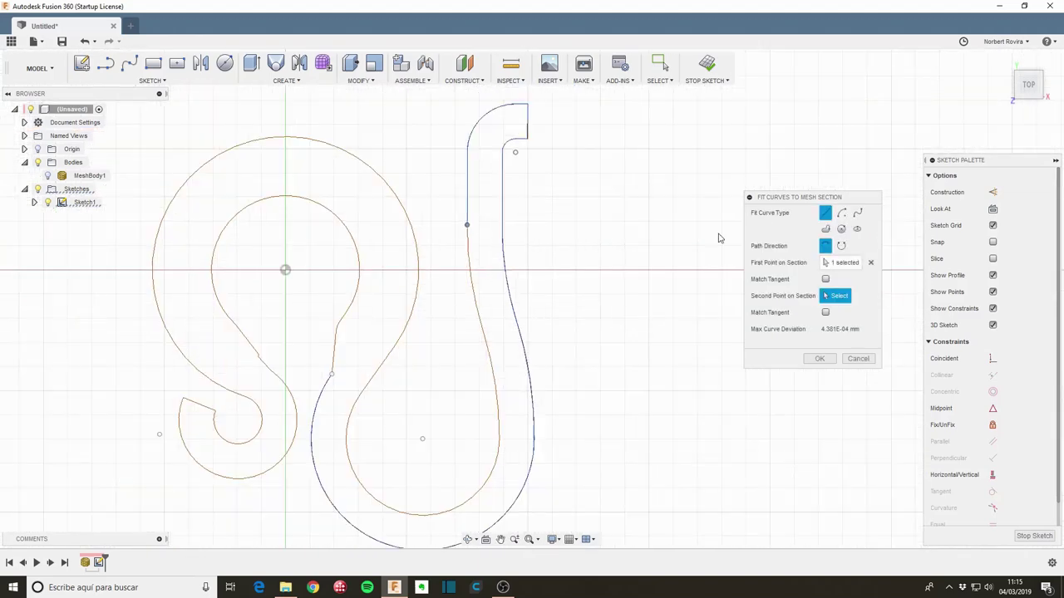
Step: Fit an arc to the remaining point on the hook's inner curve, then exit the tool
{"action": "left_click", "coordinate": [842, 216]}
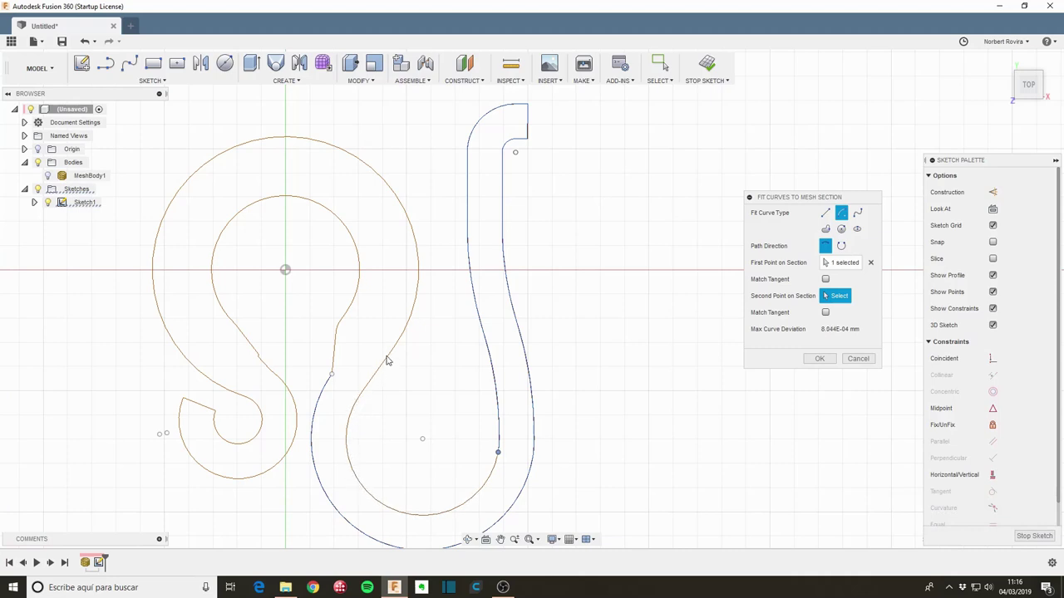
{"action": "left_click", "coordinate": [360, 396]}
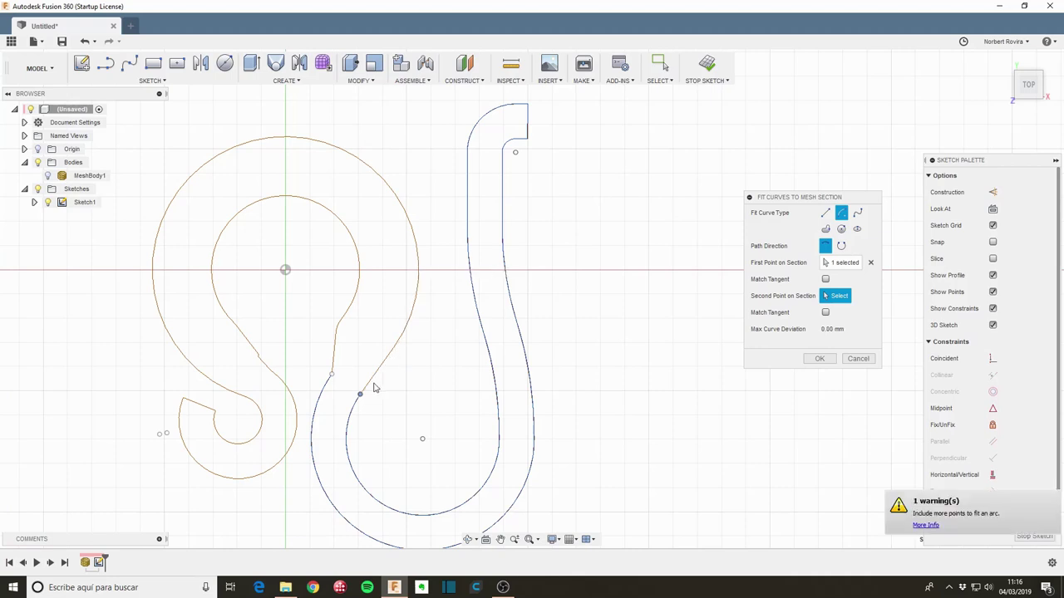
{"action": "key", "text": "Escape"}
Step: Draw a 3-point arc from the neck curve's end up the head's right edge
{"action": "scroll", "coordinate": [299, 356], "scroll_direction": "down", "scroll_amount": 3}
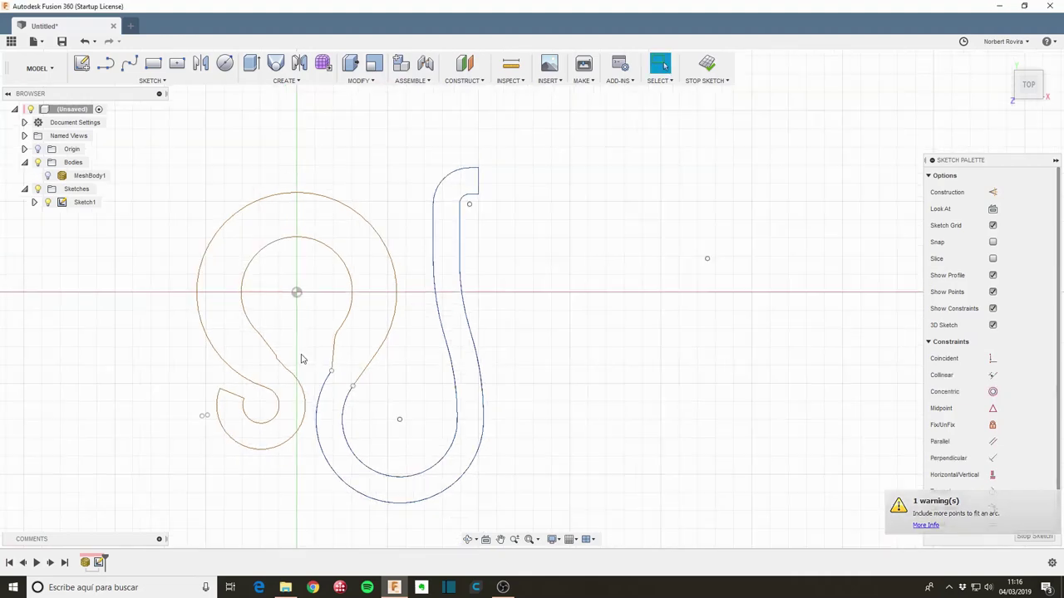
{"action": "mouse_move", "coordinate": [546, 263]}
{"action": "middle_mouse_down"}
{"action": "mouse_move", "coordinate": [568, 302]}
{"action": "mouse_move", "coordinate": [654, 228]}
{"action": "mouse_move", "coordinate": [622, 240]}
{"action": "middle_mouse_up"}
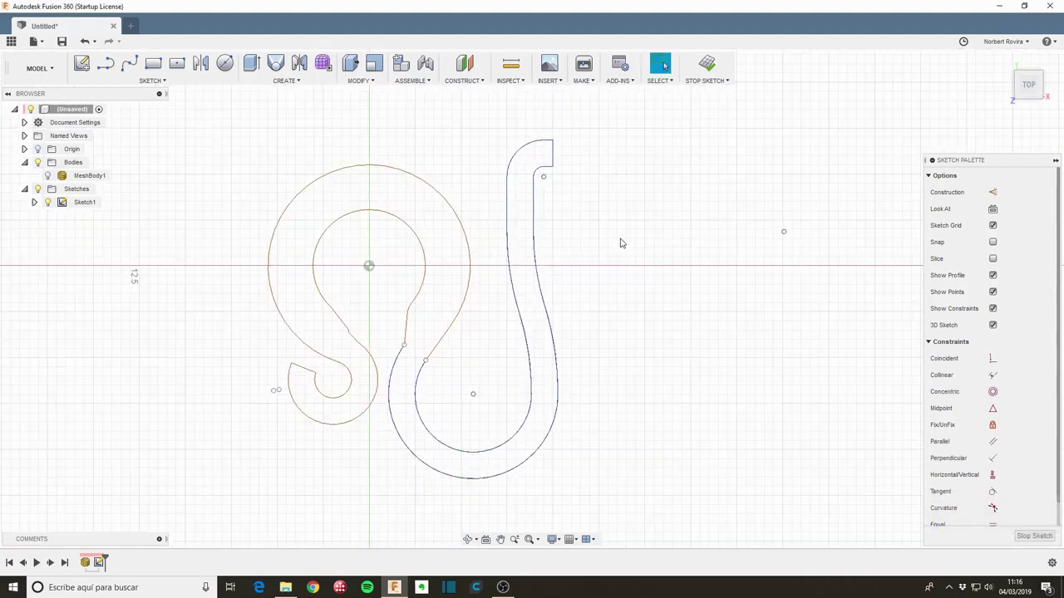
{"action": "scroll", "coordinate": [515, 302], "scroll_direction": "up", "scroll_amount": 2}
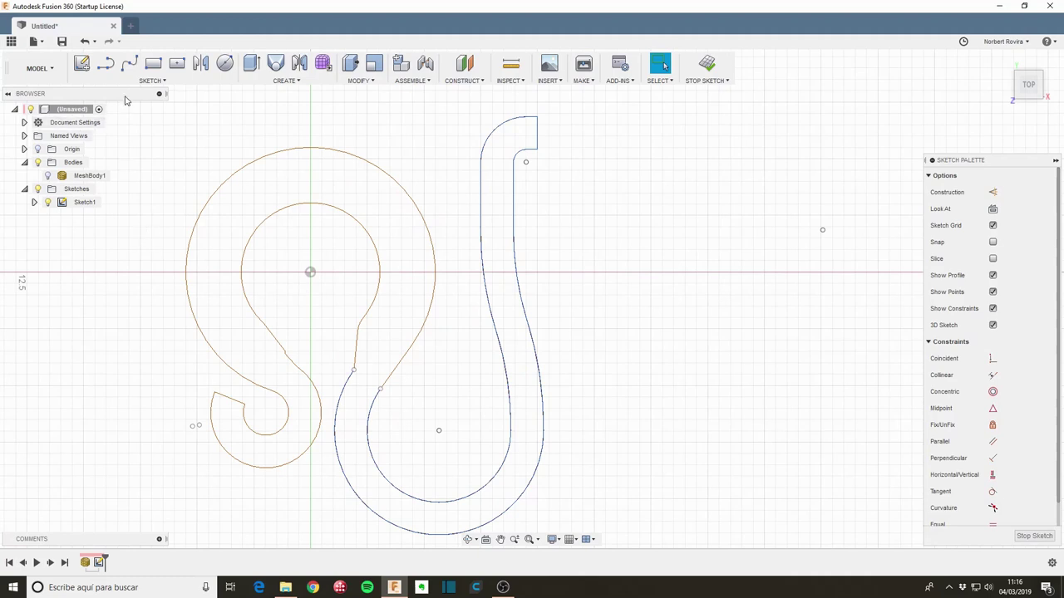
{"action": "right_click", "coordinate": [236, 140]}
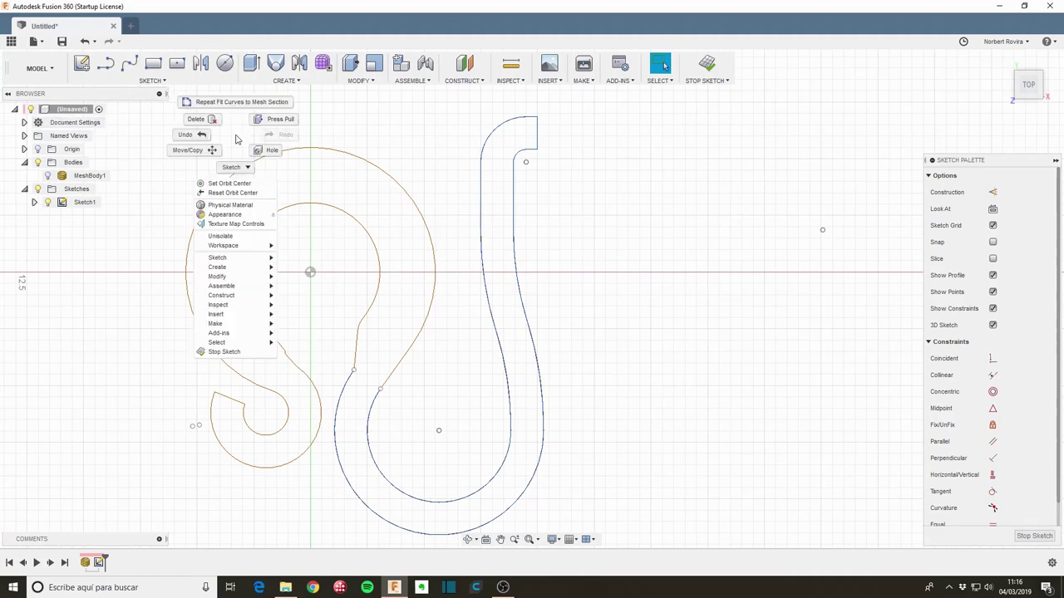
{"action": "left_click", "coordinate": [378, 246]}
{"action": "key", "text": "s"}
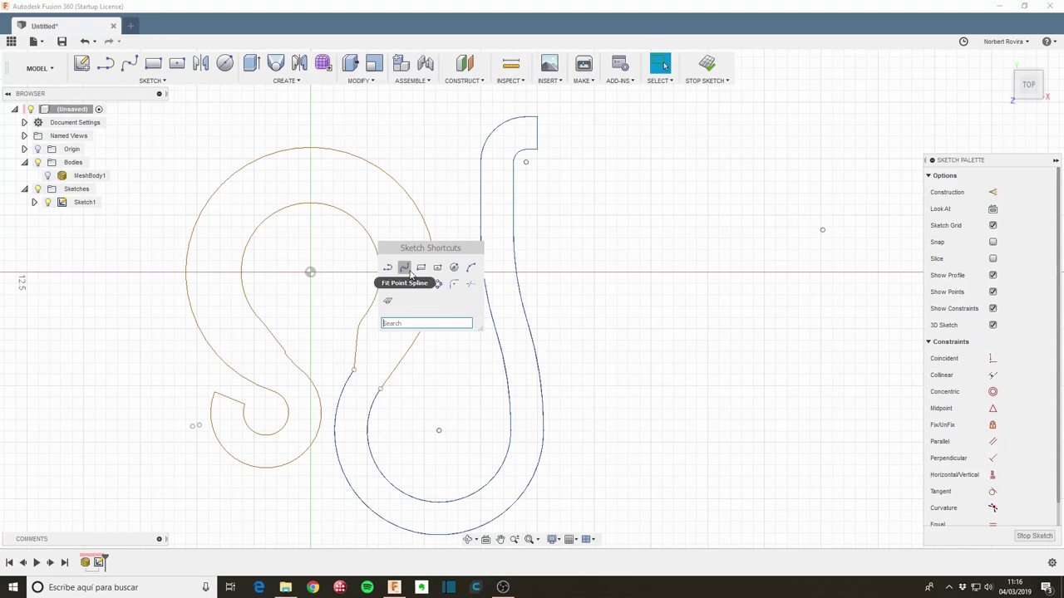
{"action": "left_click", "coordinate": [470, 268]}
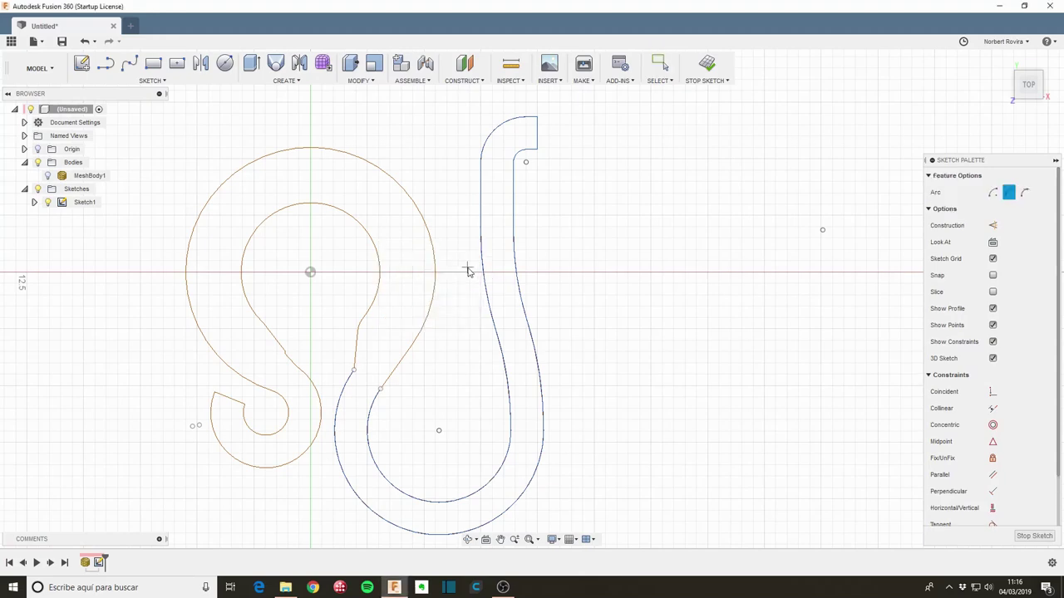
{"action": "left_click", "coordinate": [381, 389]}
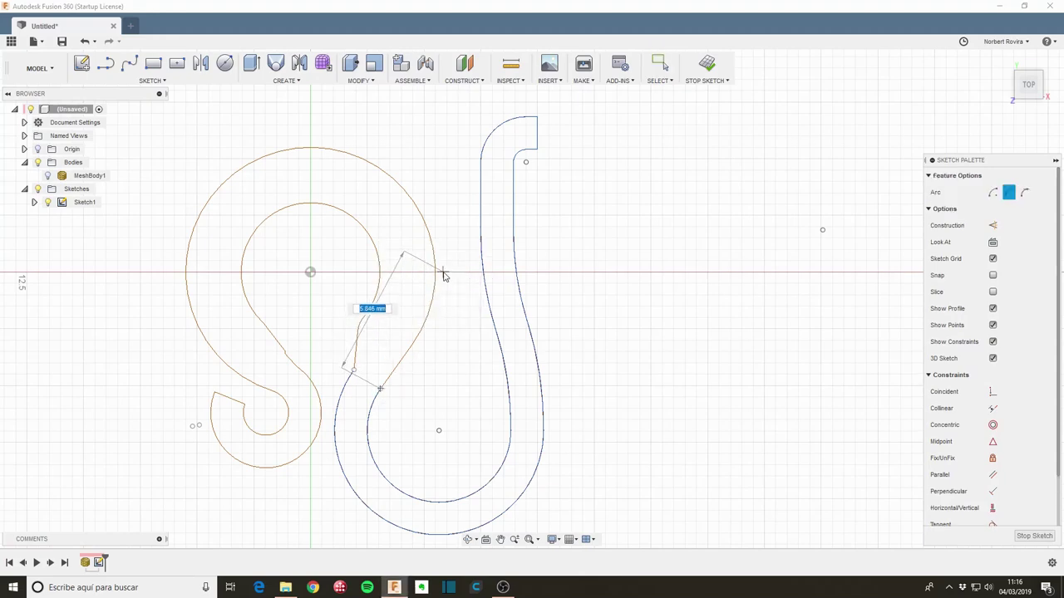
{"action": "scroll", "coordinate": [443, 277], "scroll_direction": "up", "scroll_amount": 1}
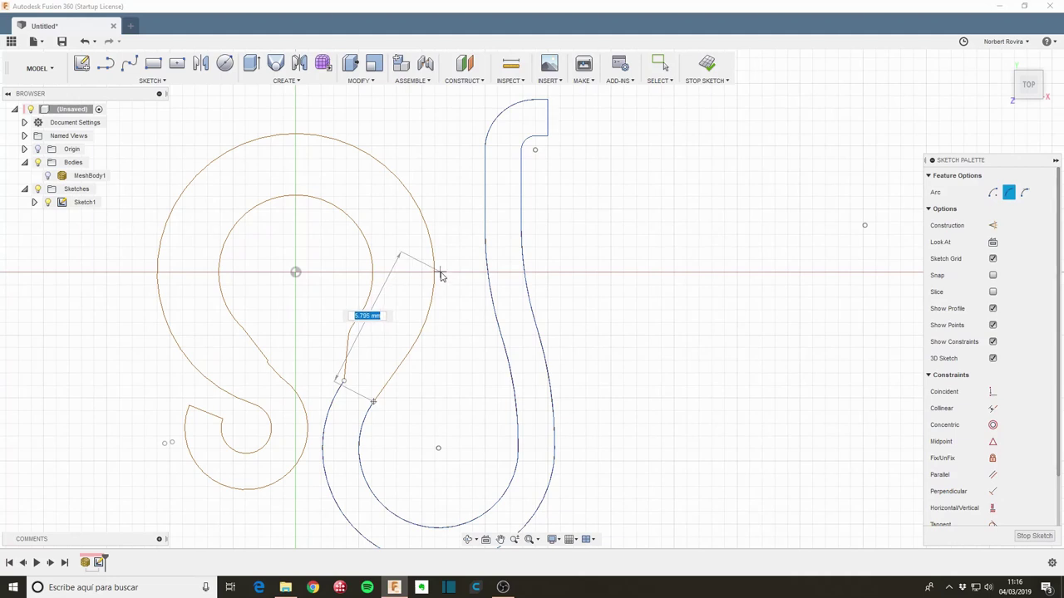
{"action": "left_click", "coordinate": [441, 274]}
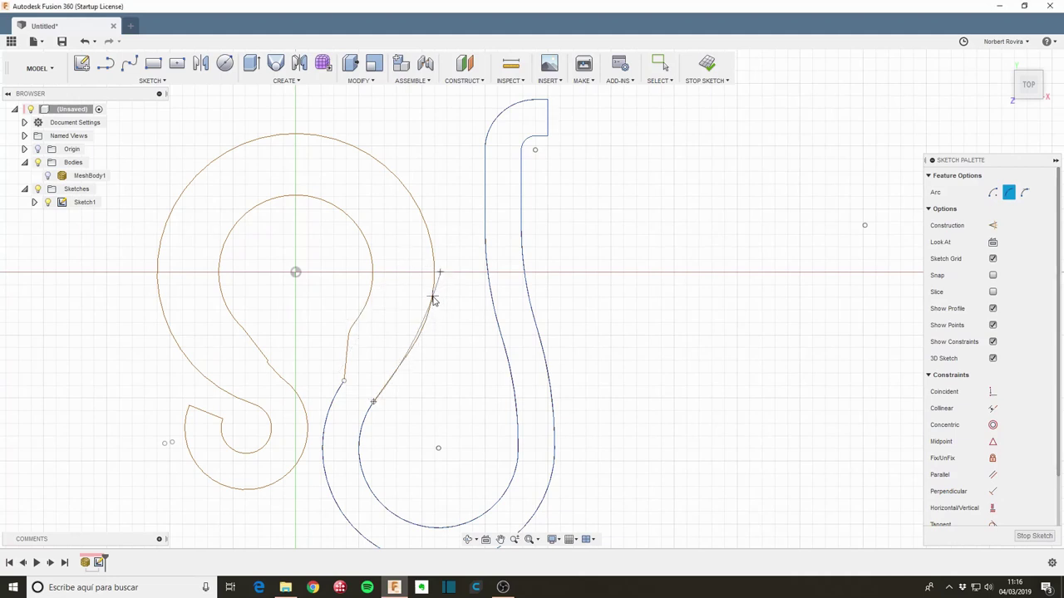
{"action": "left_click", "coordinate": [435, 299]}
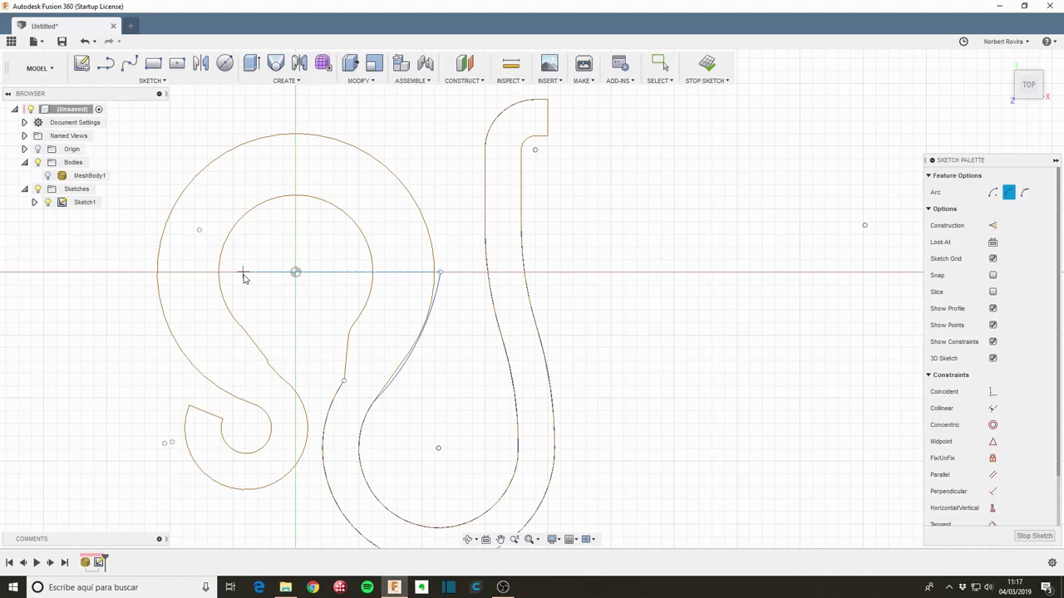
Step: Draw arcs over the top of the head and back to the neck, closing the profile
{"action": "left_click", "coordinate": [244, 272]}
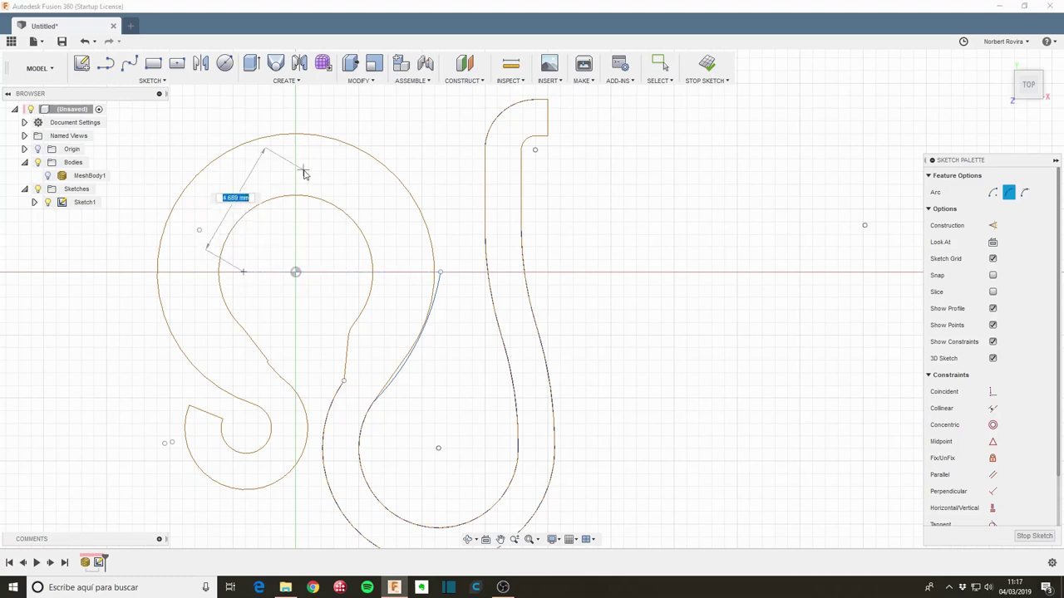
{"action": "left_click", "coordinate": [441, 276]}
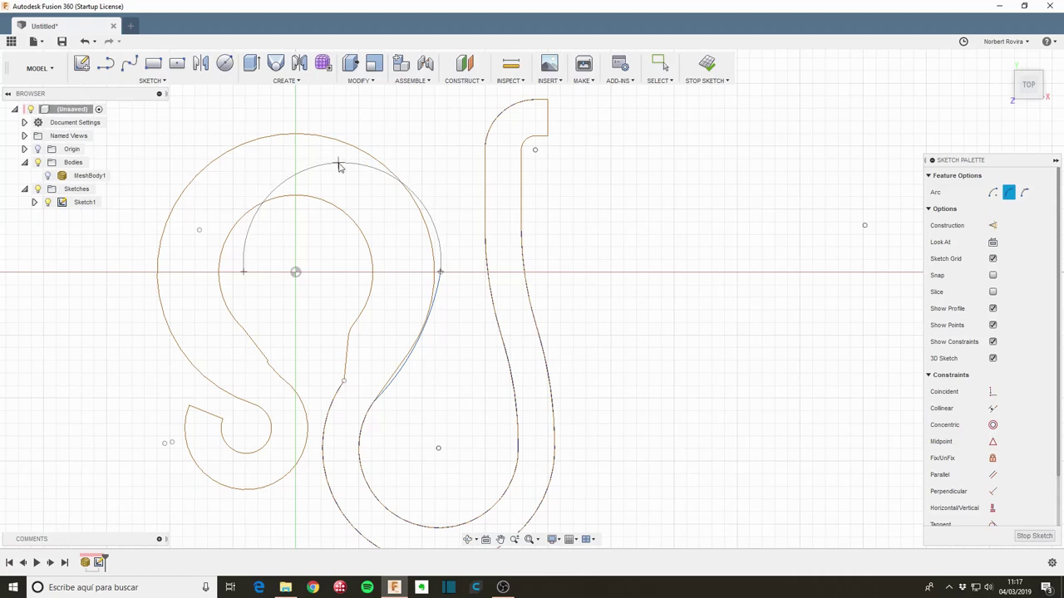
{"action": "left_click", "coordinate": [339, 166]}
{"action": "left_click", "coordinate": [243, 272]}
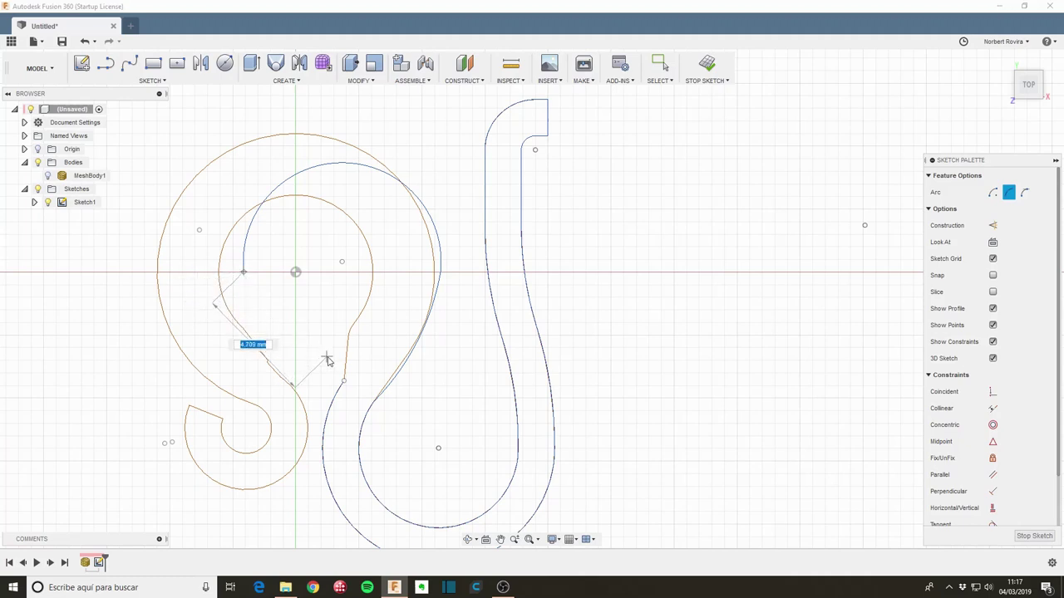
{"action": "left_click", "coordinate": [342, 382]}
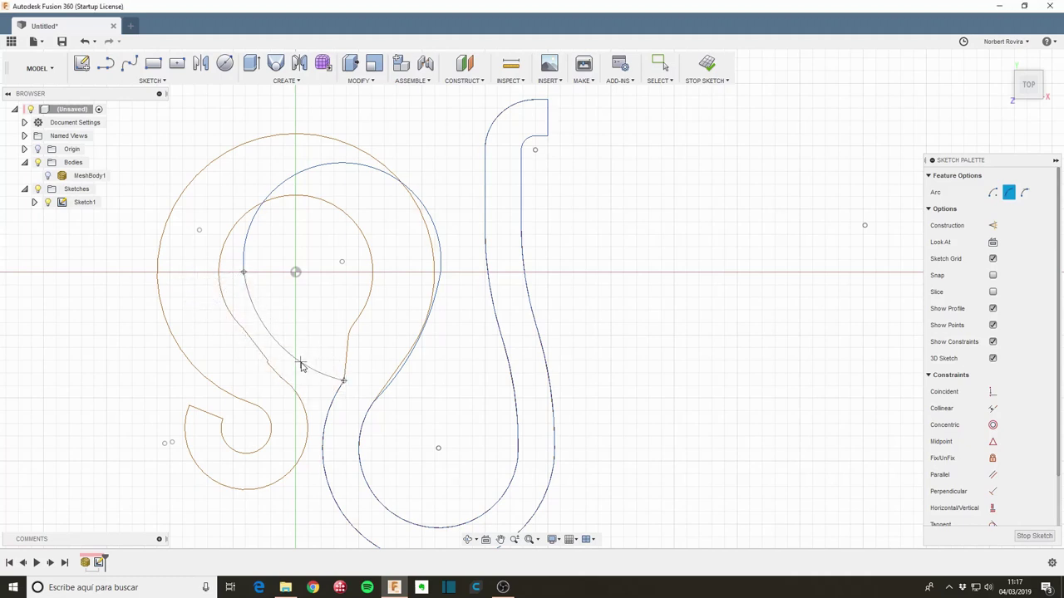
{"action": "left_click", "coordinate": [301, 366]}
{"action": "key", "text": "Escape"}
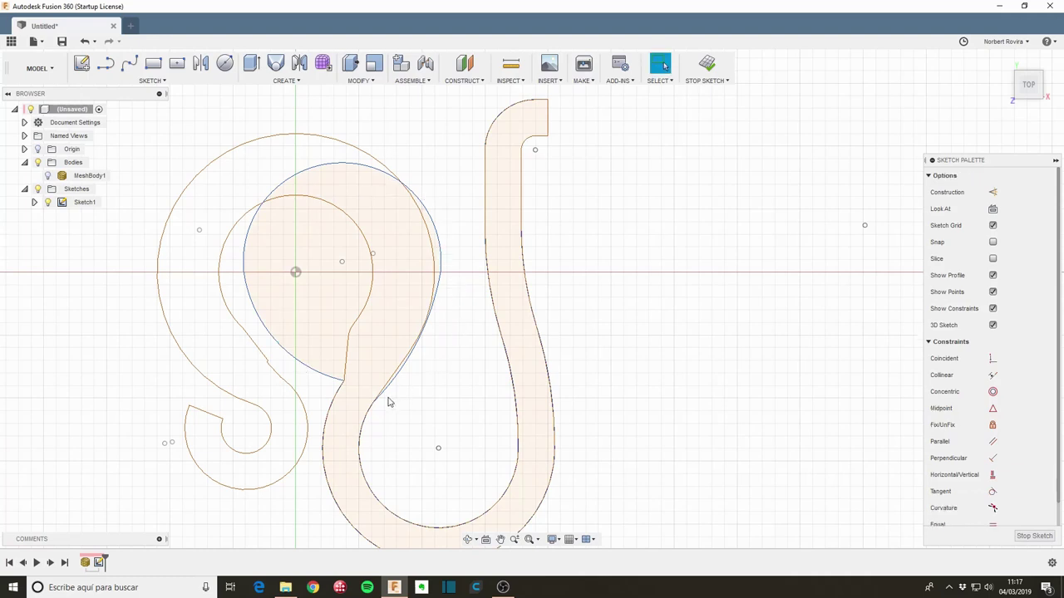
Step: Try a tangent constraint between the neck and lower loop curves, then undo it
{"action": "left_click", "coordinate": [390, 389]}
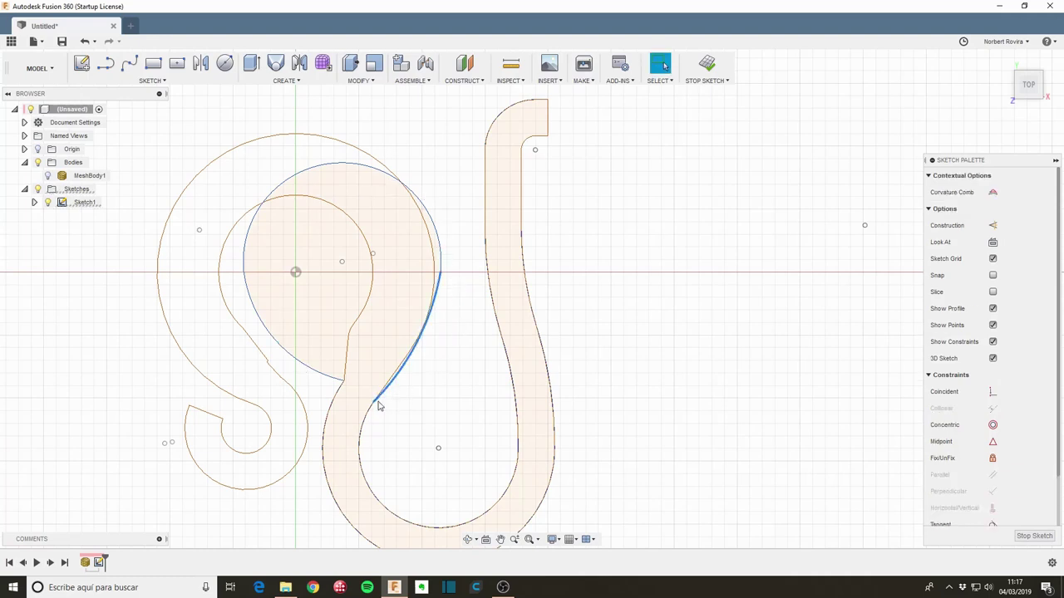
{"action": "left_click", "coordinate": [368, 416], "text": "shift"}
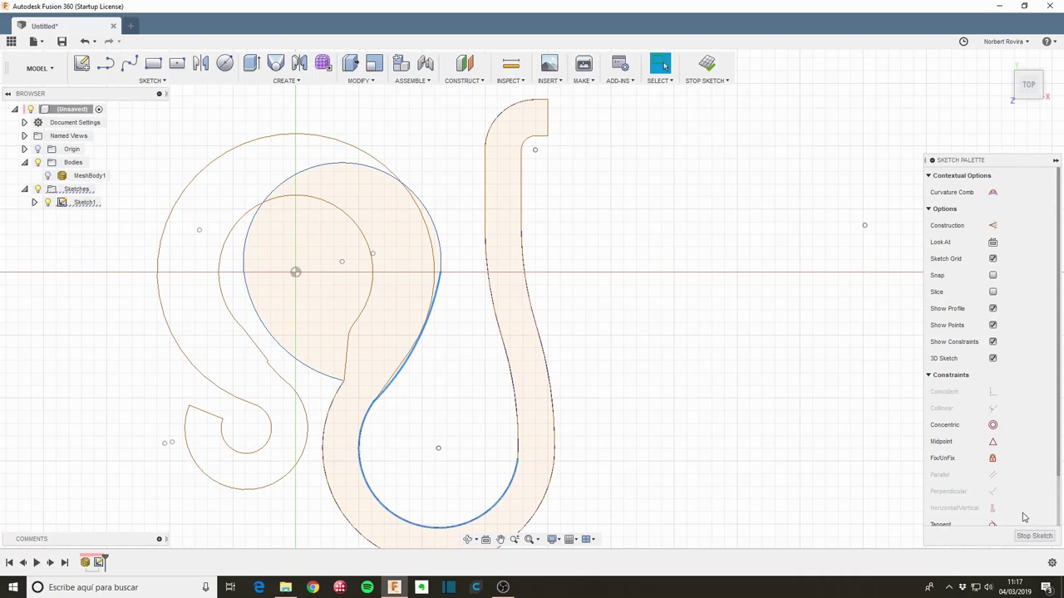
{"action": "mouse_move", "coordinate": [1013, 155]}
{"action": "left_mouse_down"}
{"action": "mouse_move", "coordinate": [907, 109]}
{"action": "mouse_move", "coordinate": [910, 124]}
{"action": "left_mouse_up"}
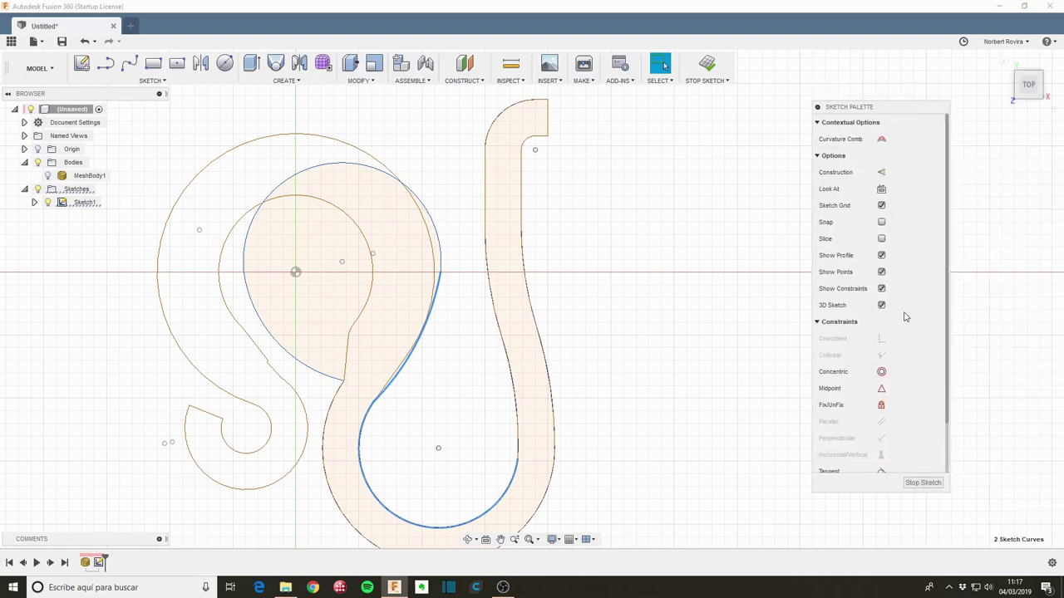
{"action": "scroll", "coordinate": [905, 316], "scroll_direction": "down", "scroll_amount": 3}
{"action": "left_click", "coordinate": [882, 415]}
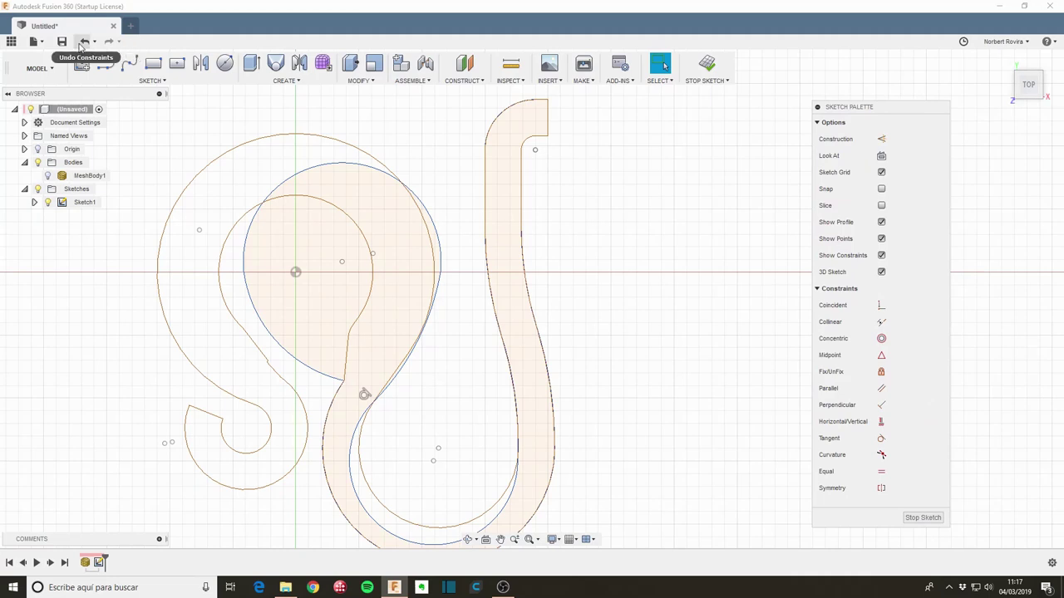
{"action": "left_click", "coordinate": [85, 41]}
Step: Make the head's right arc tangent to the neck curve and the left head arcs tangent
{"action": "left_click", "coordinate": [384, 393]}
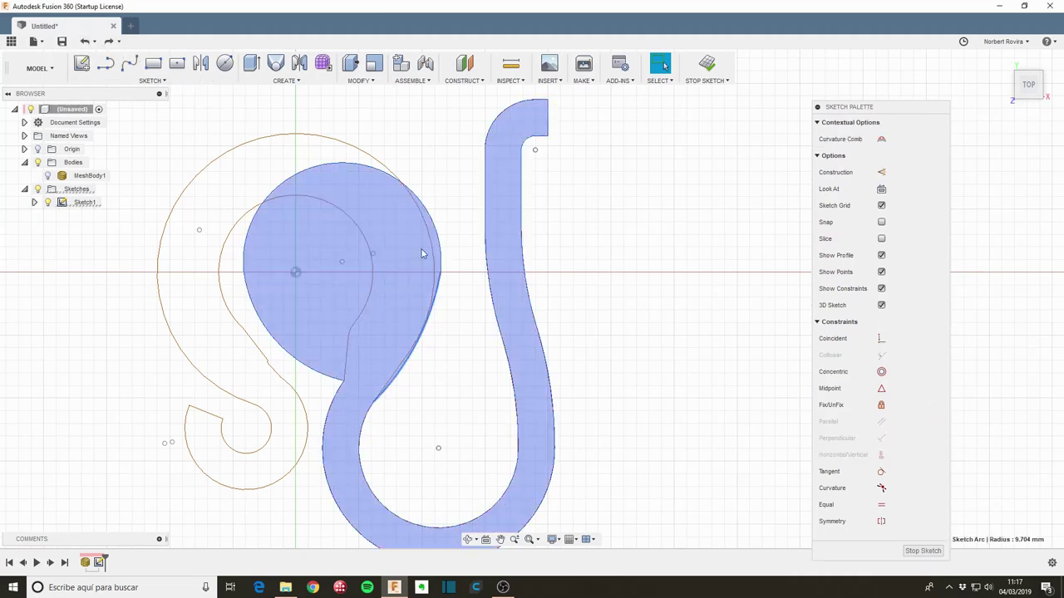
{"action": "left_click", "coordinate": [435, 235]}
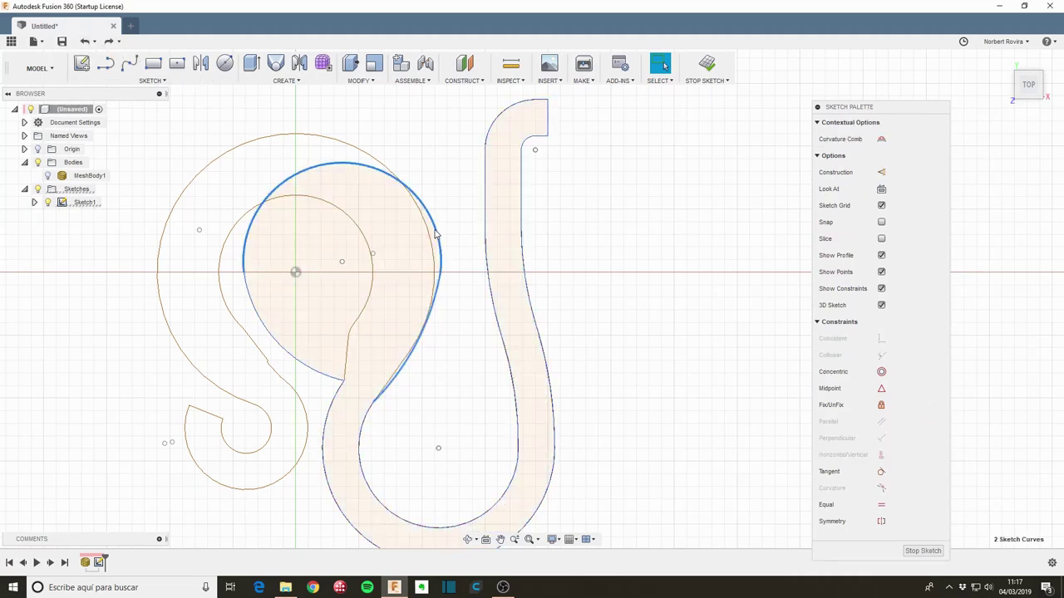
{"action": "left_click", "coordinate": [879, 472]}
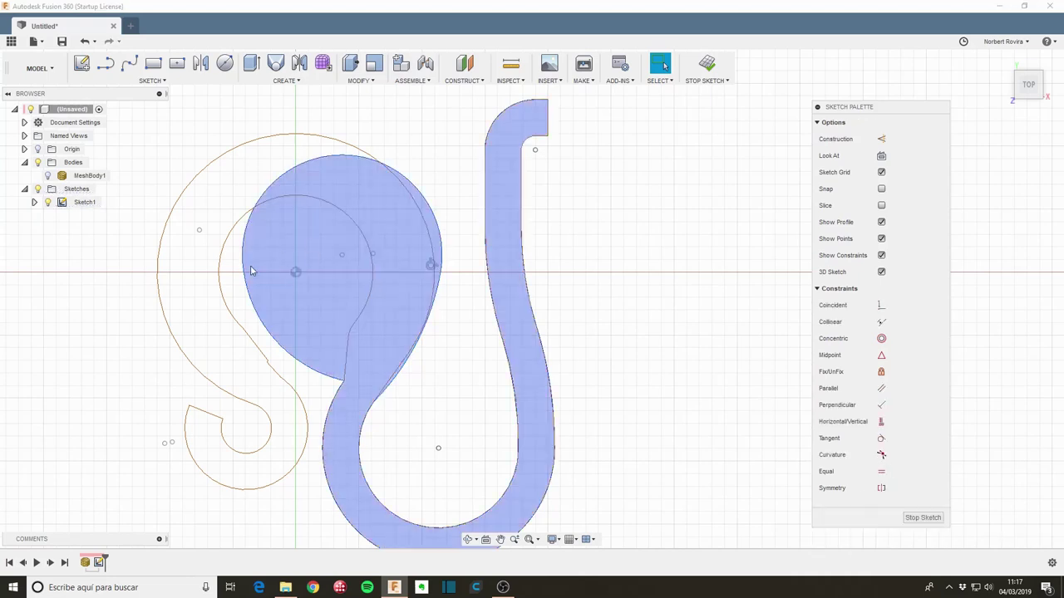
{"action": "left_click", "coordinate": [242, 277]}
{"action": "left_click", "coordinate": [246, 243]}
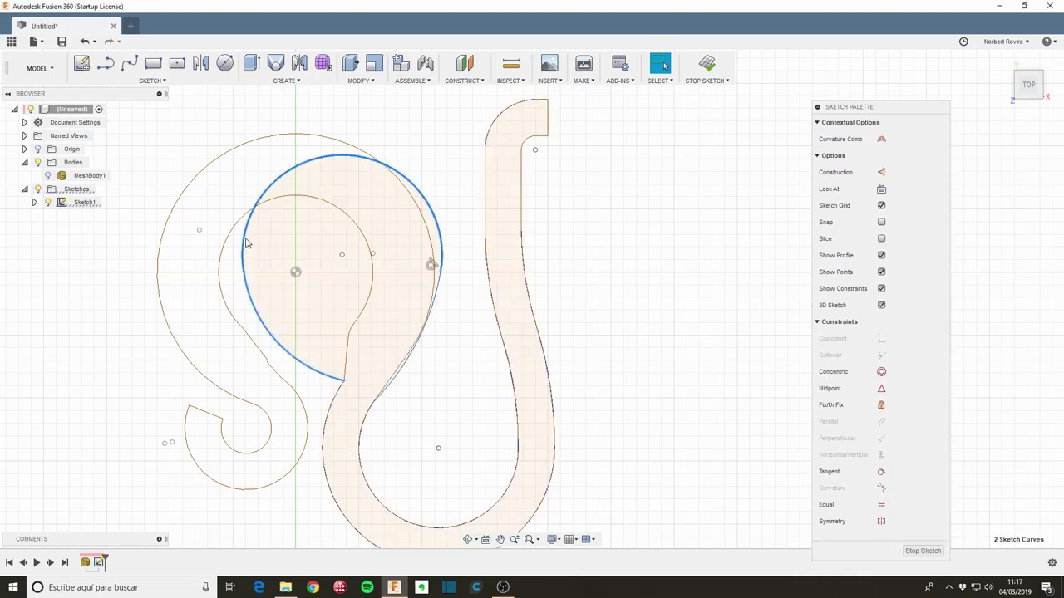
{"action": "left_click", "coordinate": [886, 475]}
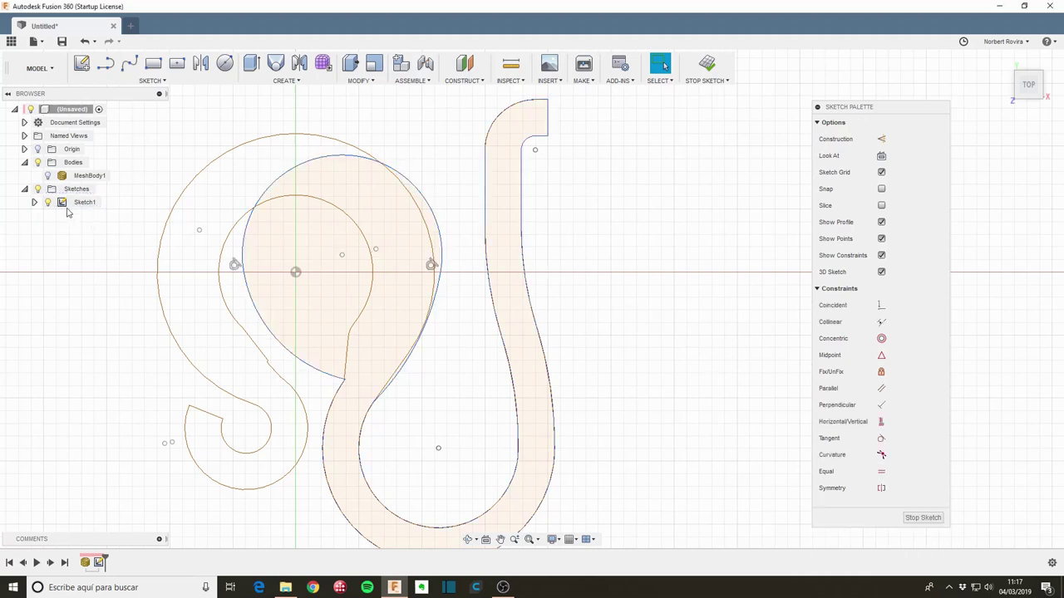
{"action": "left_click", "coordinate": [34, 202]}
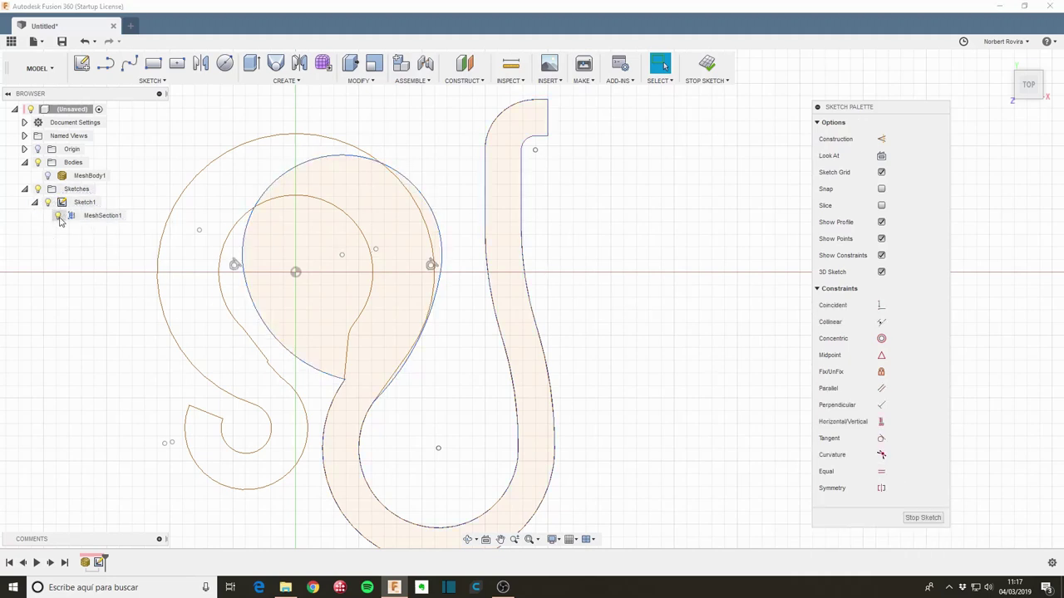
Step: Hide MeshSection1 and draw a 3.5 mm diameter circle inside the clip's head
{"action": "left_click", "coordinate": [57, 215]}
{"action": "scroll", "coordinate": [540, 266], "scroll_direction": "down", "scroll_amount": 3}
{"action": "middle_click_drag", "start_coordinate": [587, 244], "coordinate": [610, 282]}
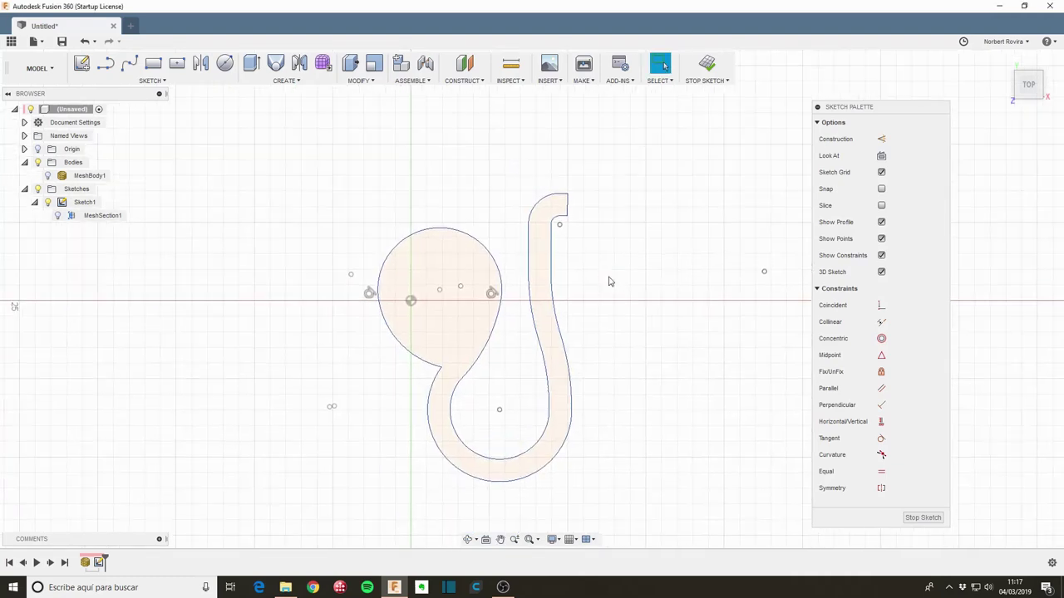
{"action": "left_click", "coordinate": [225, 63]}
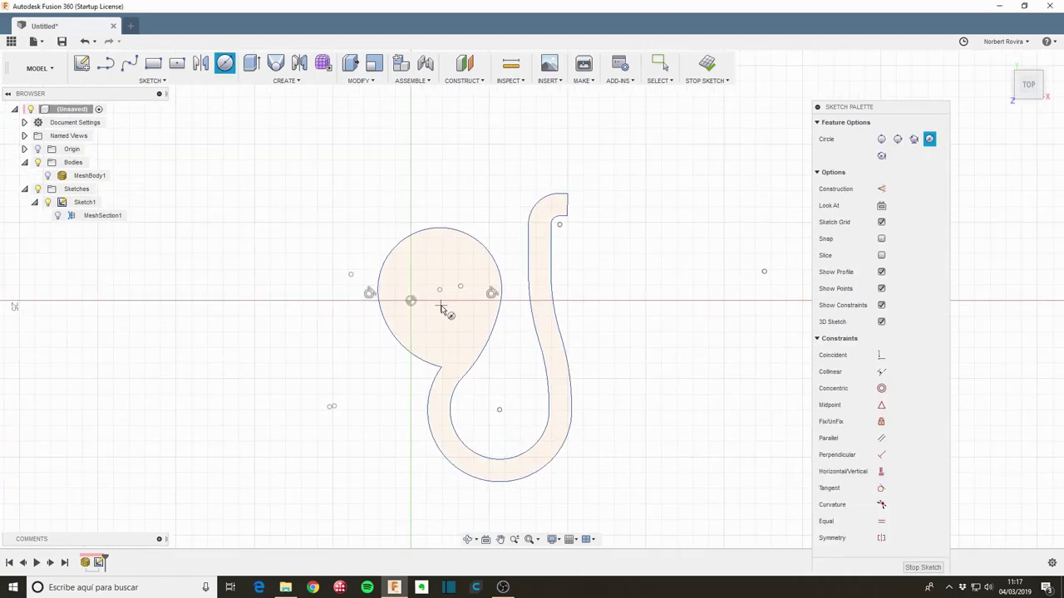
{"action": "left_click", "coordinate": [440, 305]}
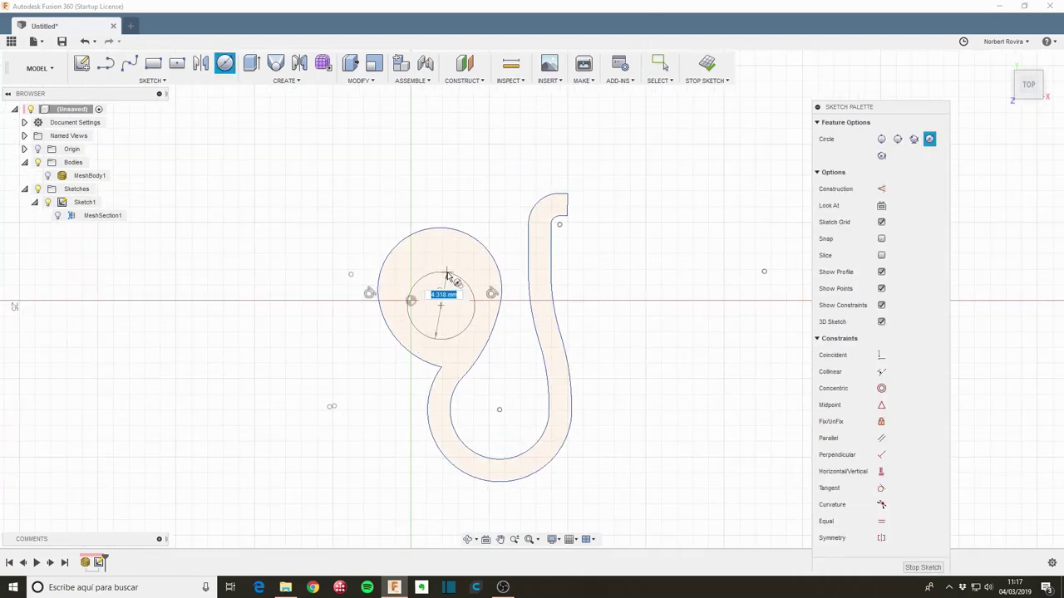
{"action": "type", "text": "3.5"}
{"action": "key", "text": "Tab"}
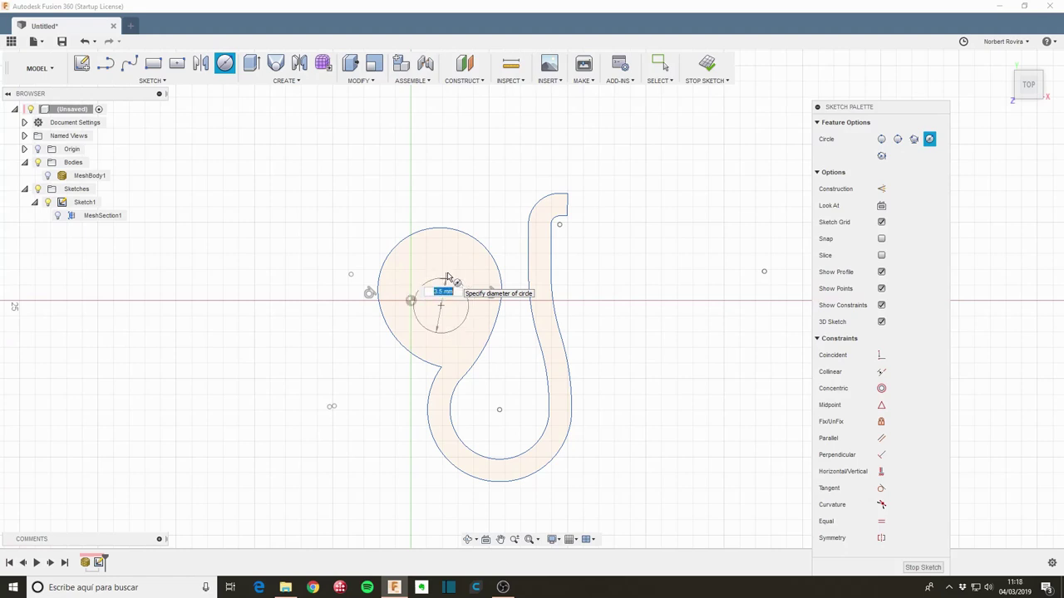
{"action": "key", "text": "Return"}
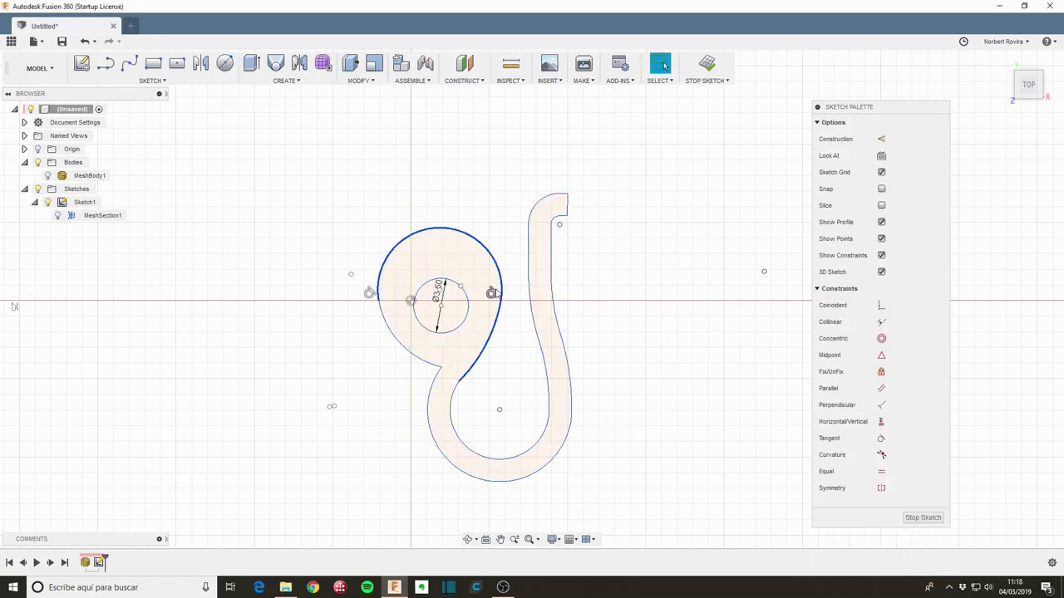
Step: Make the 3.5 mm circle concentric with the head's large outer arc
{"action": "left_click", "coordinate": [442, 307]}
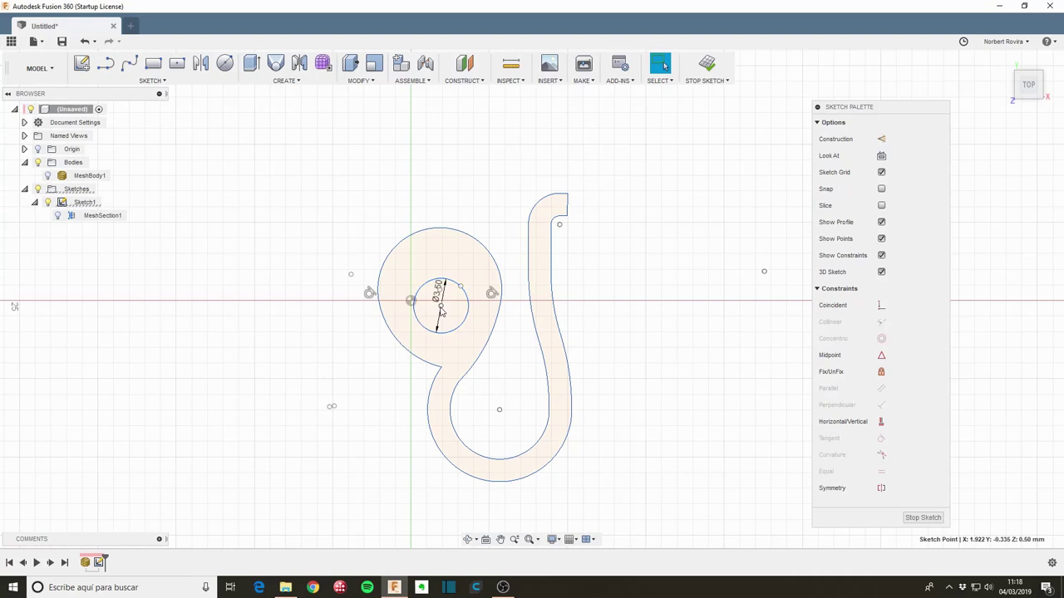
{"action": "left_click", "coordinate": [453, 282]}
{"action": "left_click", "coordinate": [486, 249], "text": "shift"}
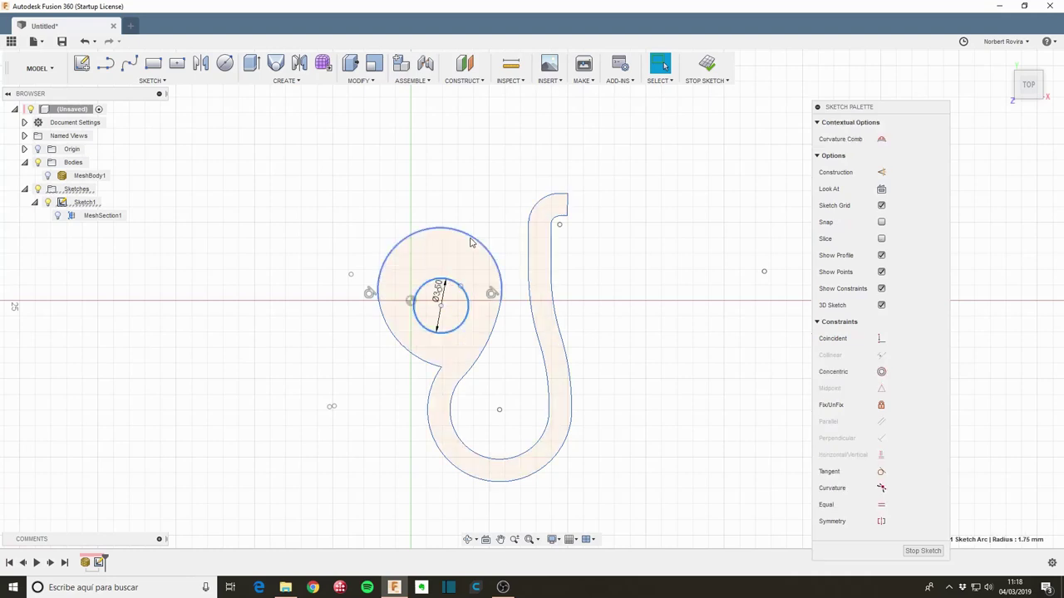
{"action": "left_click", "coordinate": [881, 372]}
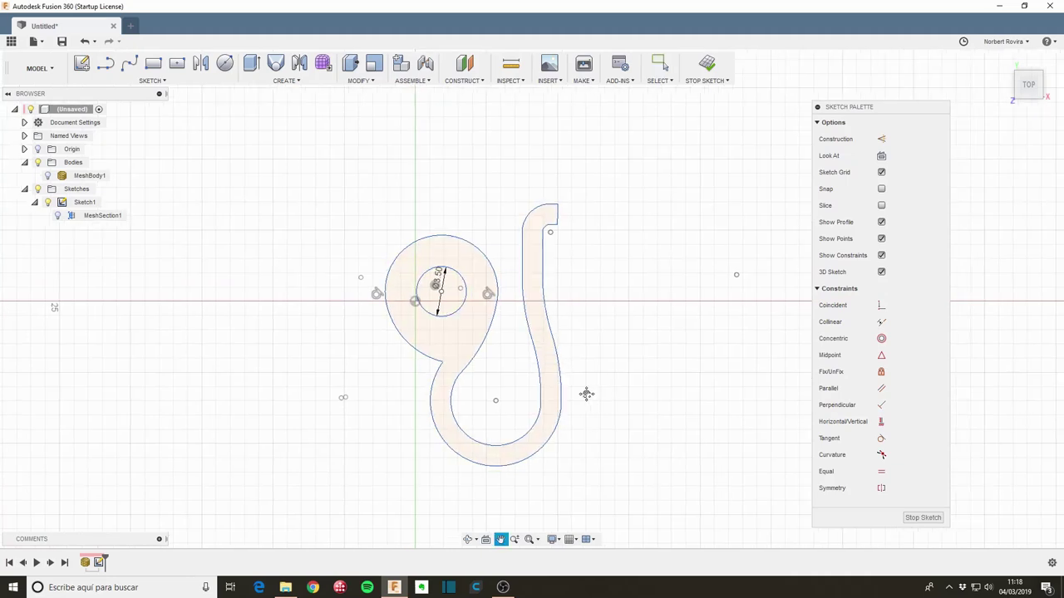
{"action": "scroll", "coordinate": [582, 390], "scroll_direction": "down", "scroll_amount": 1}
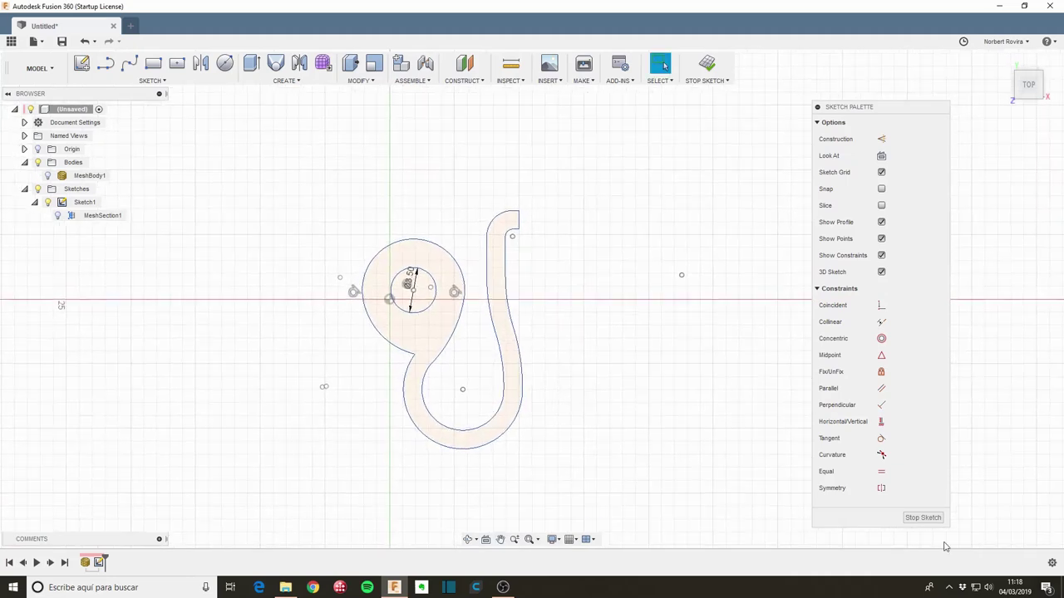
Step: Finish the sketch and extrude the clip profile 17 mm as new solid Body1, compared against the mesh
{"action": "left_click", "coordinate": [922, 518]}
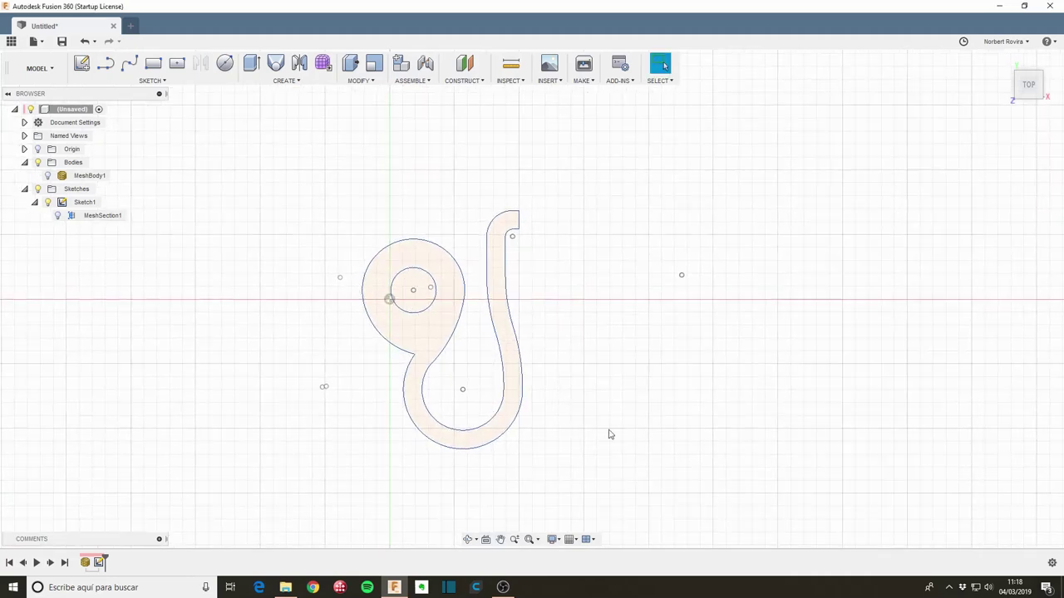
{"action": "middle_click_drag", "start_coordinate": [605, 389], "coordinate": [596, 363], "text": "shift"}
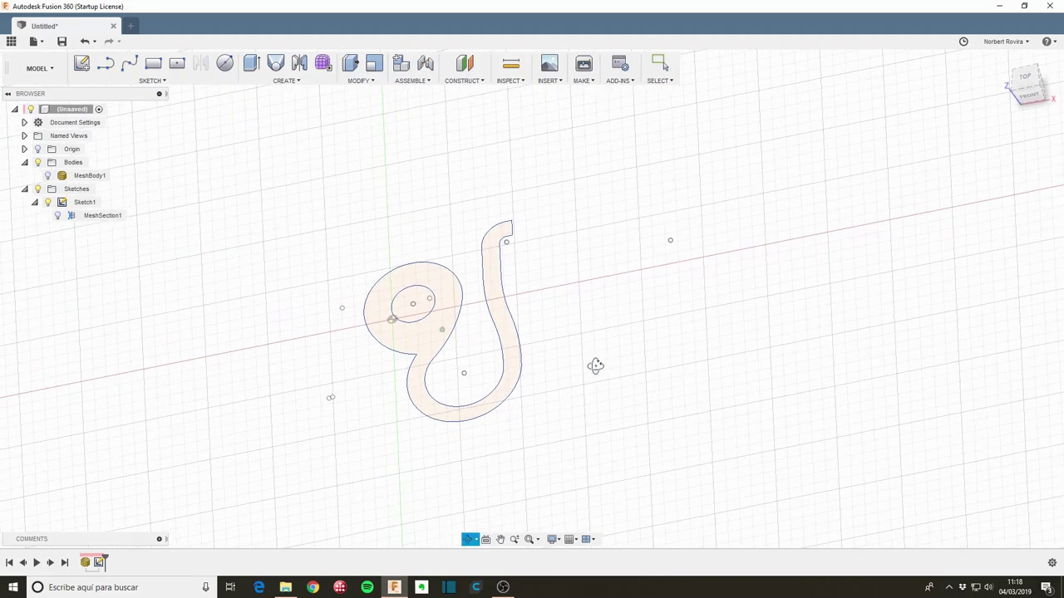
{"action": "left_click", "coordinate": [515, 341]}
{"action": "key", "text": "e"}
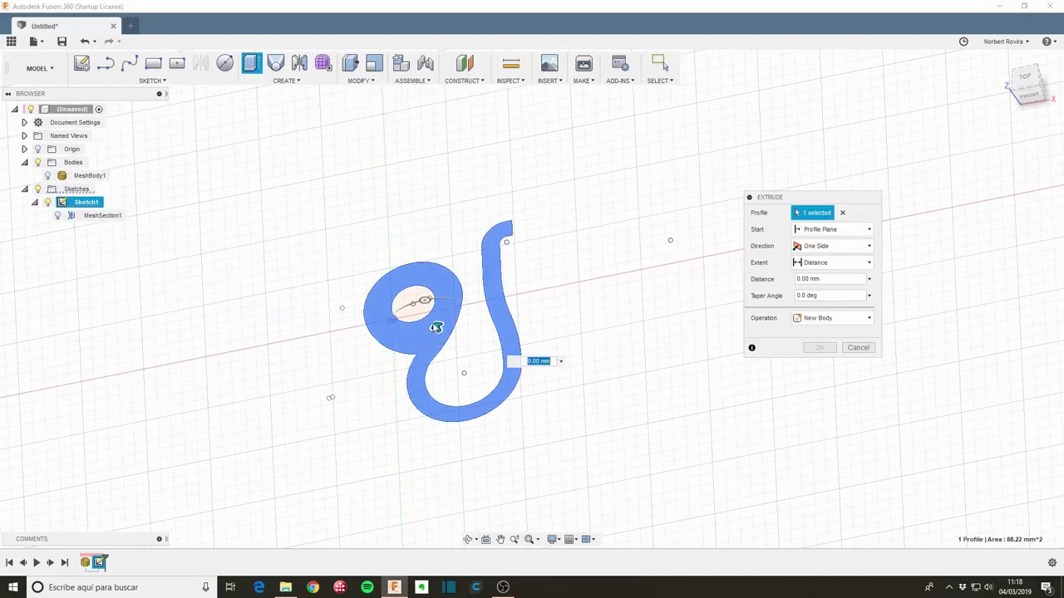
{"action": "left_click_drag", "start_coordinate": [436, 327], "coordinate": [387, 223]}
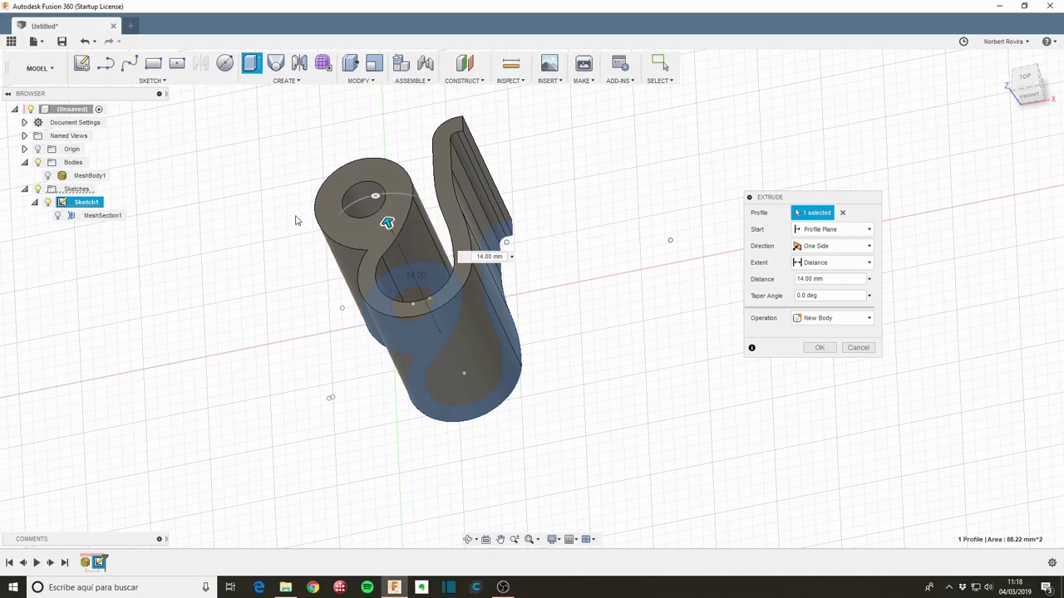
{"action": "left_click", "coordinate": [47, 176]}
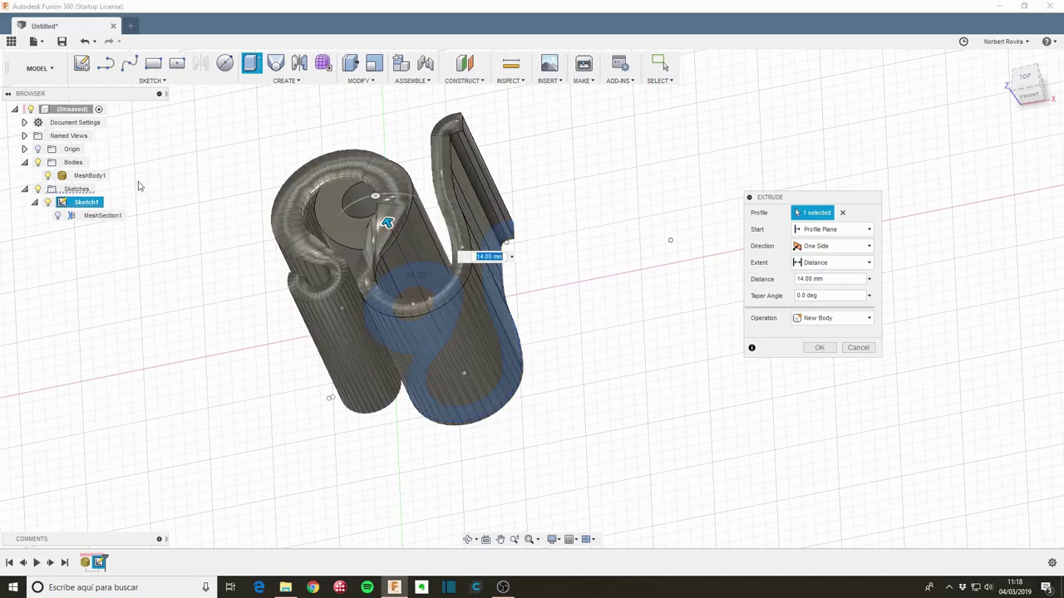
{"action": "left_click_drag", "start_coordinate": [386, 223], "coordinate": [378, 202]}
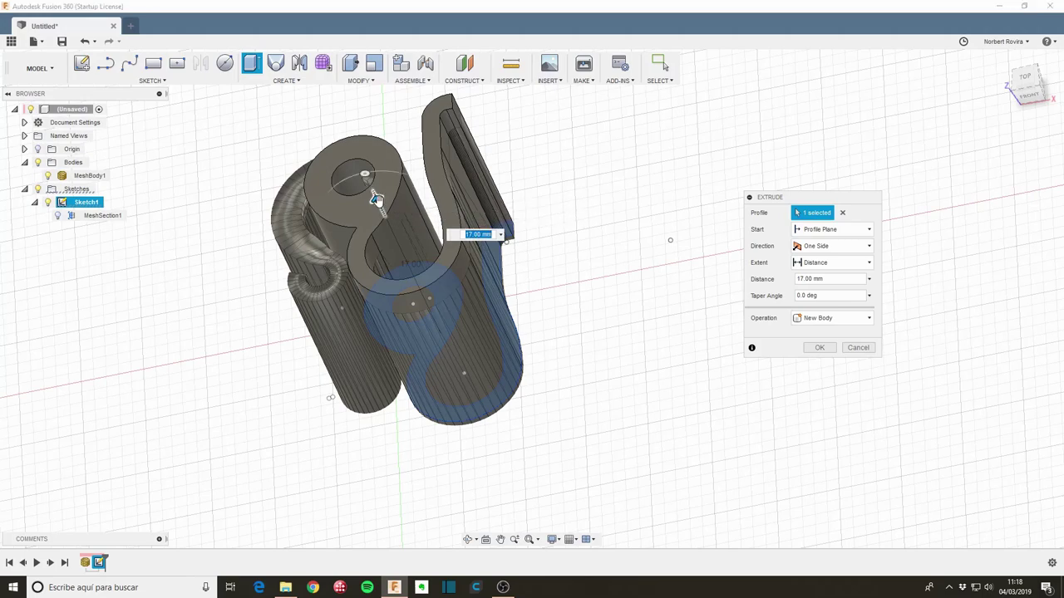
{"action": "mouse_move", "coordinate": [314, 385]}
{"action": "middle_mouse_down", "text": "shift"}
{"action": "mouse_move", "coordinate": [245, 310]}
{"action": "mouse_move", "coordinate": [230, 330]}
{"action": "middle_mouse_up", "text": "shift"}
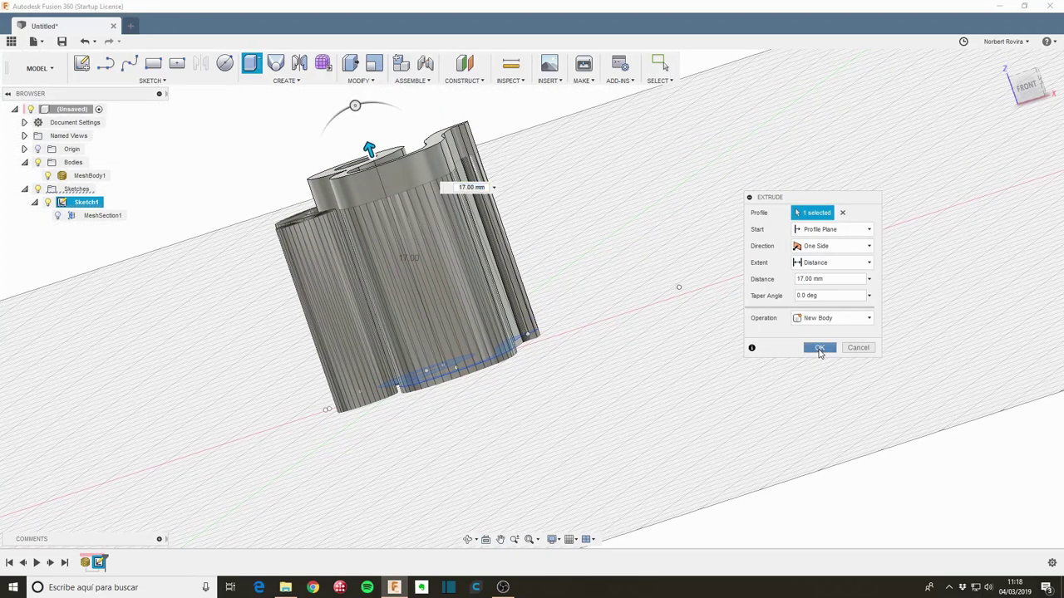
{"action": "left_click", "coordinate": [820, 349]}
{"action": "scroll", "coordinate": [499, 283], "scroll_direction": "down", "scroll_amount": 3}
{"action": "mouse_move", "coordinate": [545, 261]}
{"action": "middle_mouse_down", "text": "shift"}
{"action": "mouse_move", "coordinate": [656, 304]}
{"action": "mouse_move", "coordinate": [639, 302]}
{"action": "middle_mouse_up", "text": "shift"}
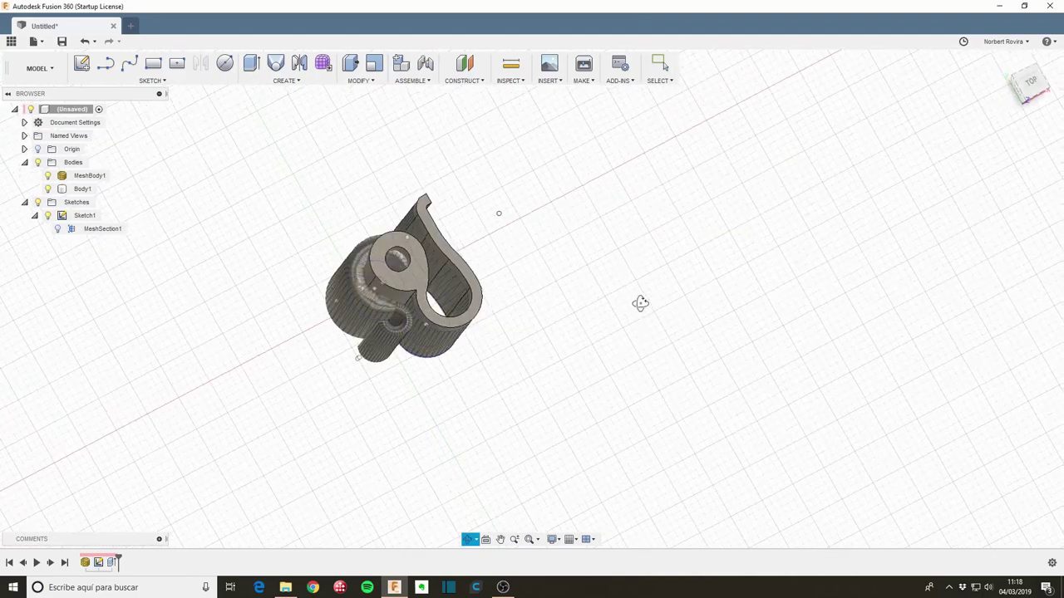
Step: Hide MeshBody1 and rename Body1 to 'filament clip'
{"action": "left_click", "coordinate": [47, 175]}
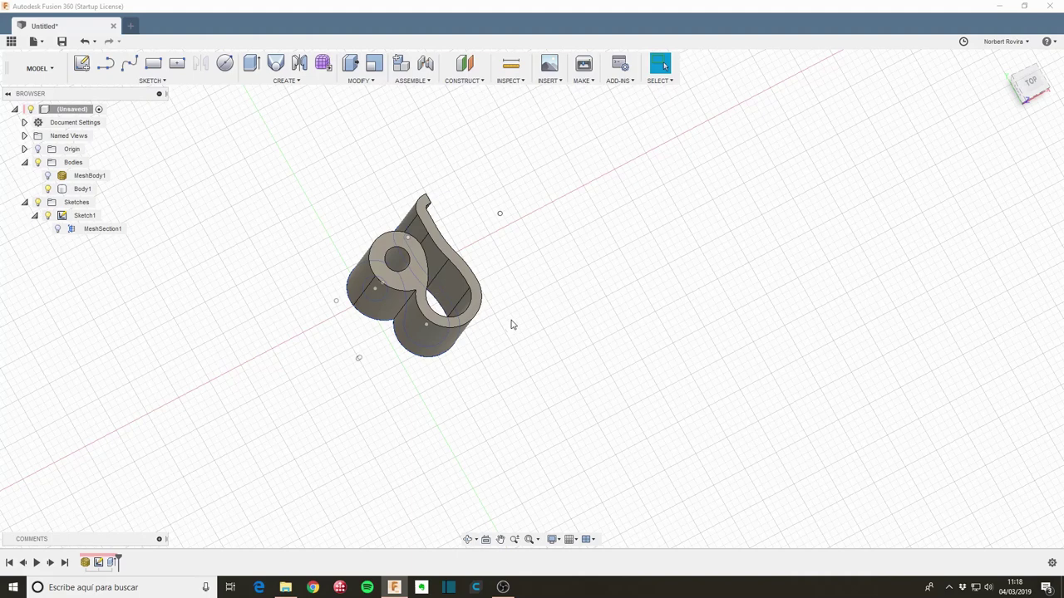
{"action": "left_click", "coordinate": [84, 189]}
{"action": "double_click", "coordinate": [86, 191]}
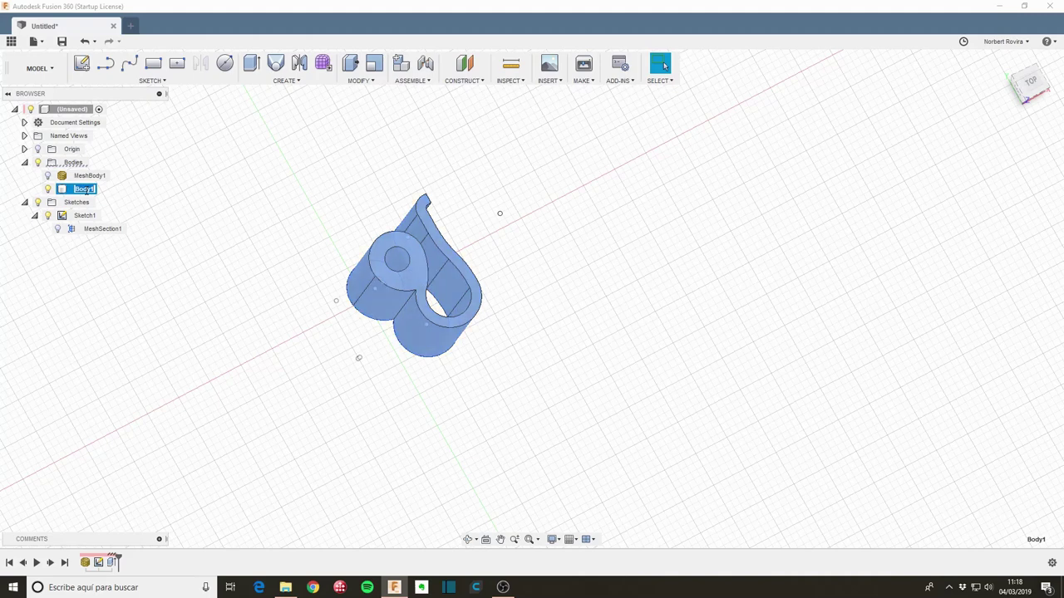
{"action": "type", "text": "filament clip"}
{"action": "key", "text": "Return"}
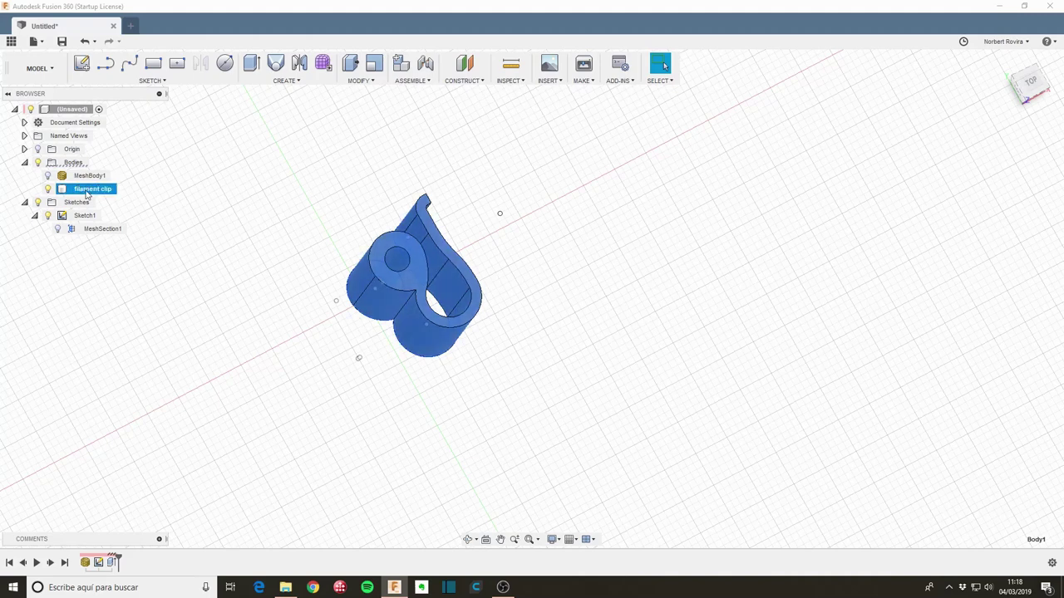
Step: Save the filament clip body as STL named 'filament clip v2.stl' in the Modelos folder
{"action": "right_click", "coordinate": [85, 194]}
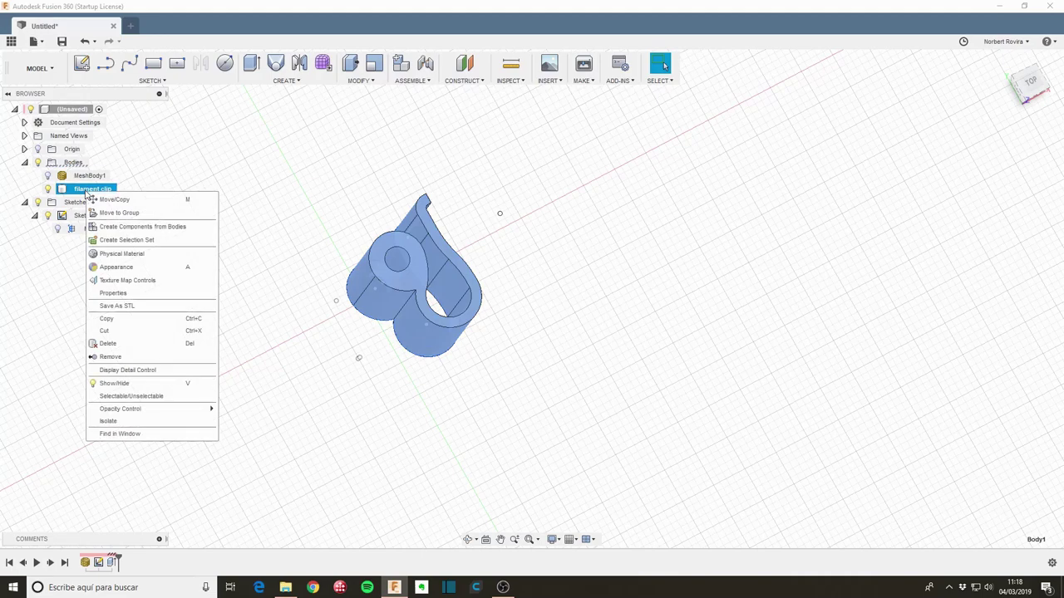
{"action": "left_click", "coordinate": [152, 313]}
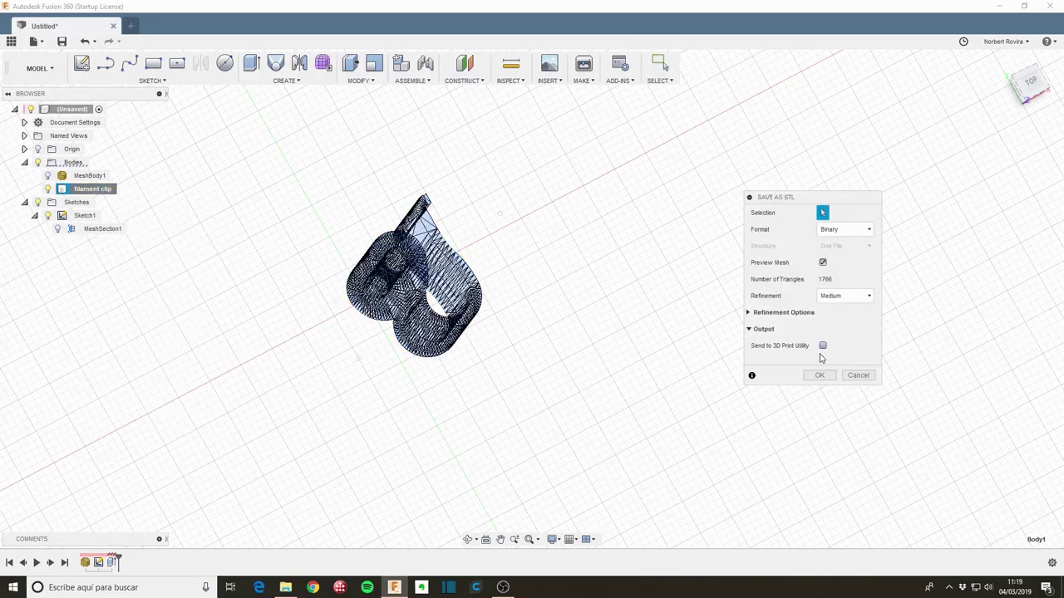
{"action": "left_click", "coordinate": [820, 375]}
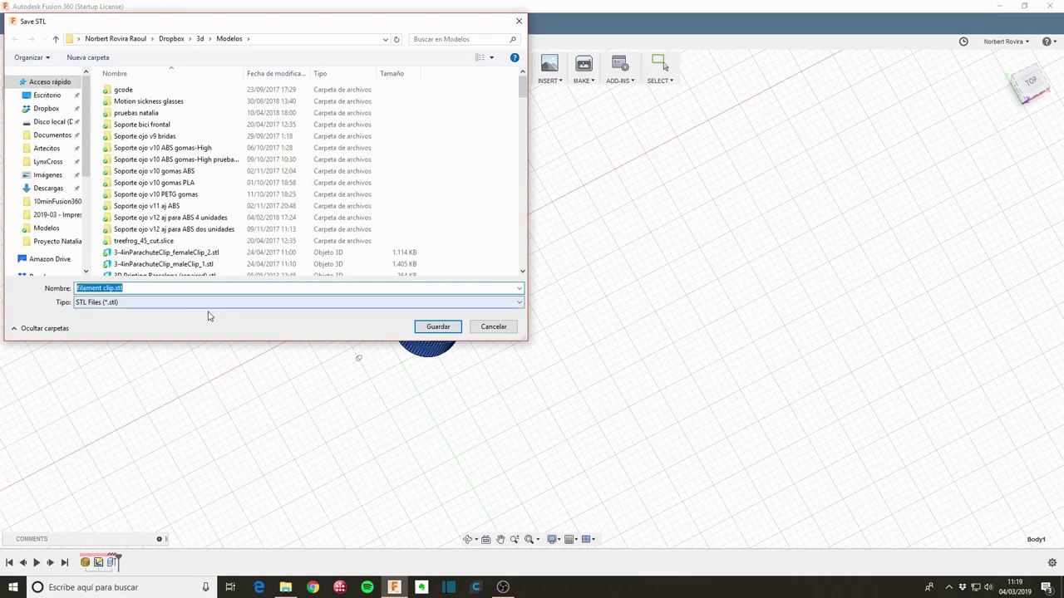
{"action": "left_click", "coordinate": [115, 288]}
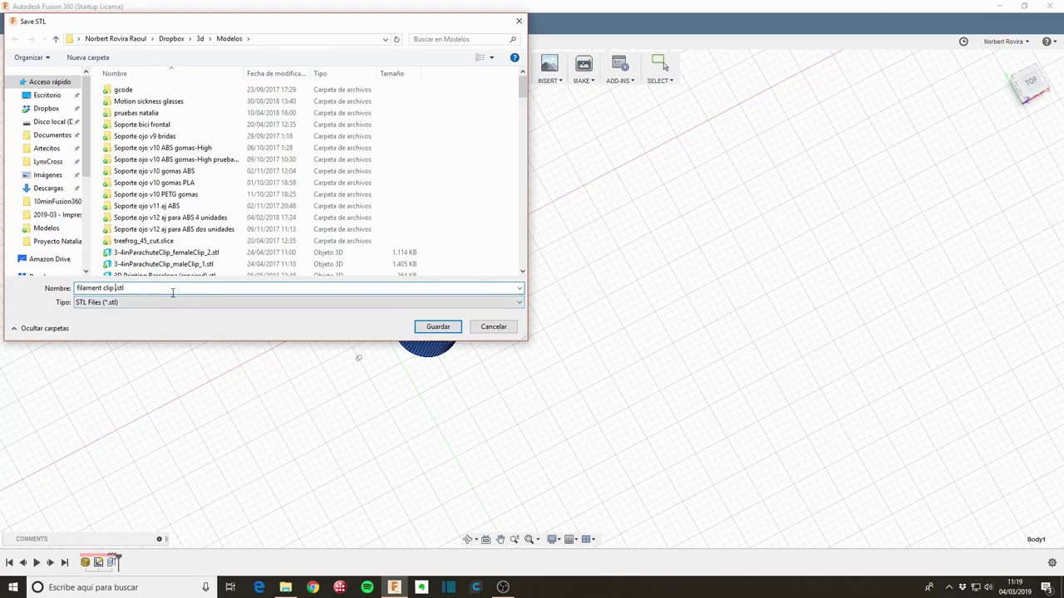
{"action": "type", "text": "v2"}
{"action": "left_click", "coordinate": [432, 326]}
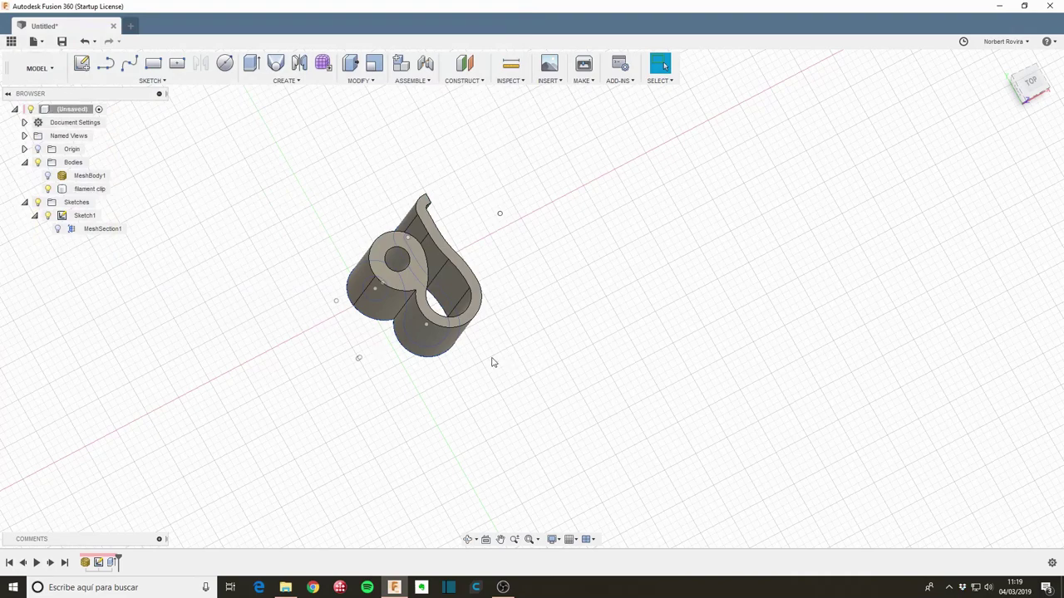
Step: Apply the Paint - Enamel Glossy (Red) appearance to the filament clip body
{"action": "middle_click_drag", "start_coordinate": [512, 371], "coordinate": [394, 265], "text": "shift"}
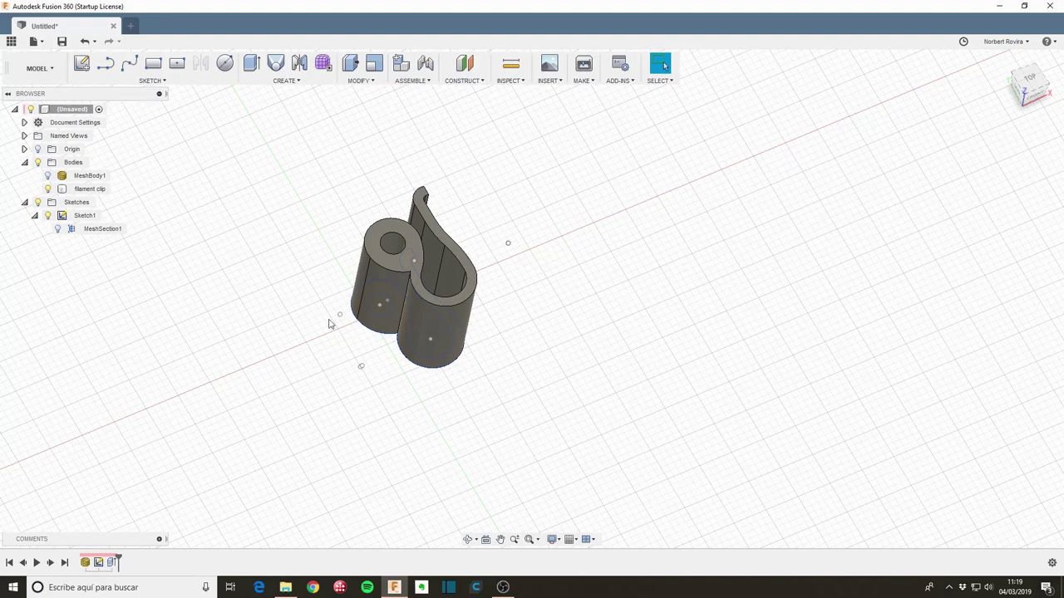
{"action": "key", "text": "a"}
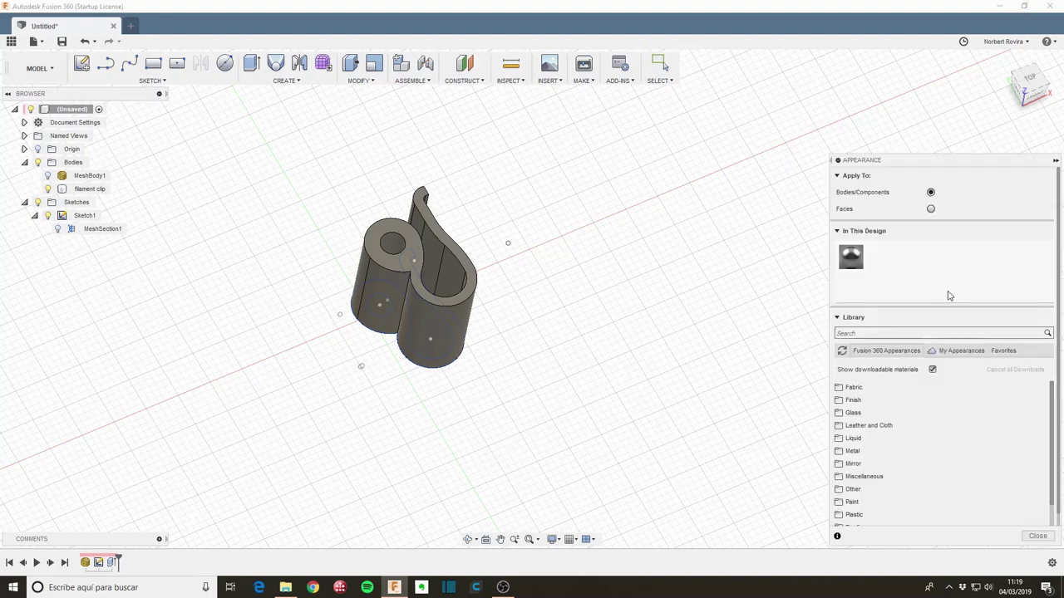
{"action": "scroll", "coordinate": [923, 441], "scroll_direction": "down", "scroll_amount": 2}
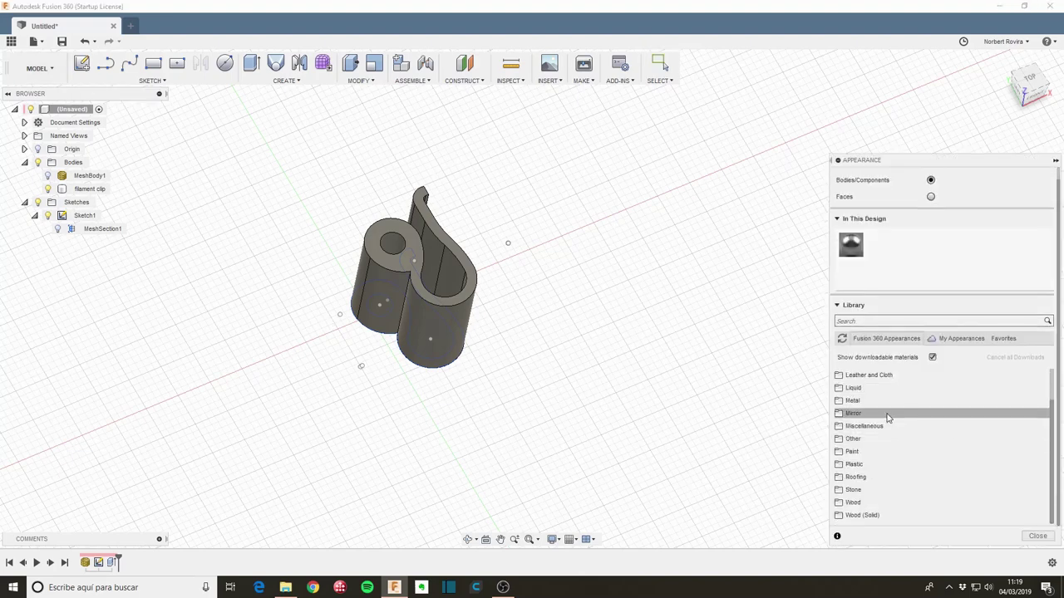
{"action": "left_click", "coordinate": [884, 451]}
{"action": "scroll", "coordinate": [884, 449], "scroll_direction": "down", "scroll_amount": 2}
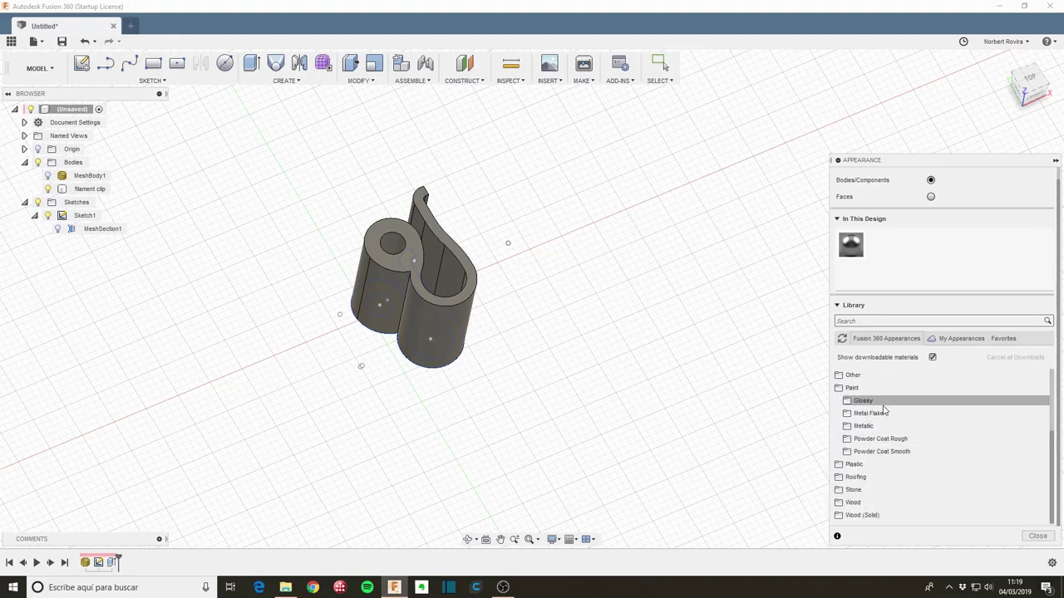
{"action": "left_click", "coordinate": [883, 407]}
{"action": "scroll", "coordinate": [888, 419], "scroll_direction": "down", "scroll_amount": 2}
{"action": "left_click_drag", "start_coordinate": [891, 440], "coordinate": [457, 336]}
{"action": "left_click", "coordinate": [1047, 535]}
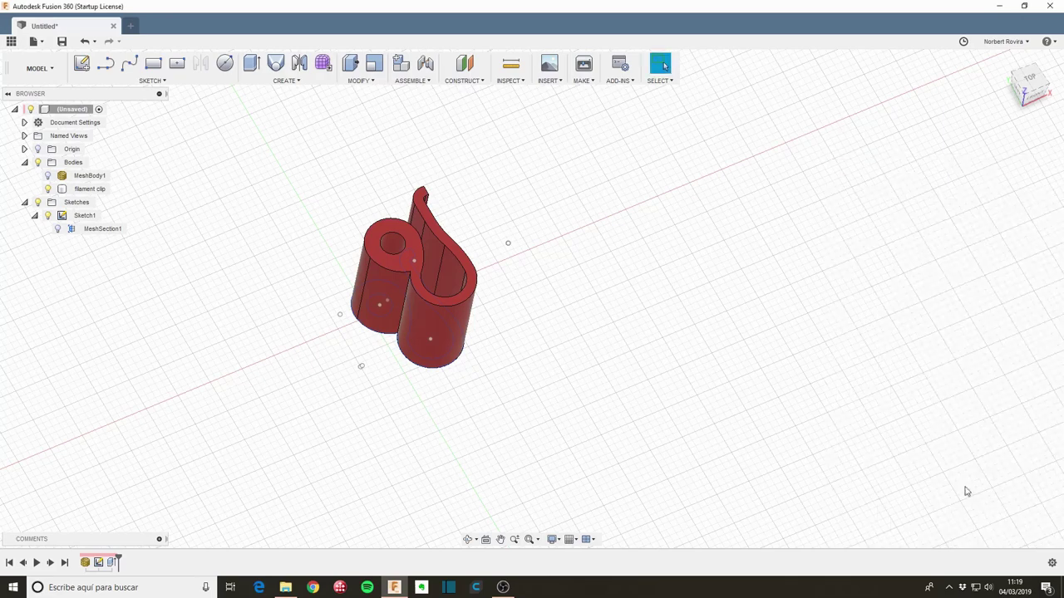